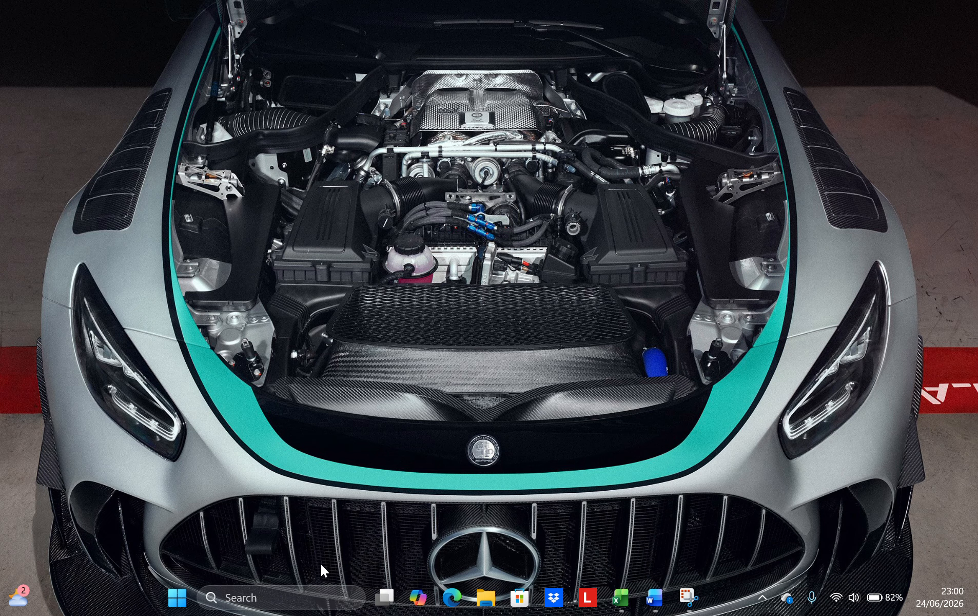
# Step: Launch IBM SPSS Statistics 27, dismissing its welcome dialog, and switch to the Data_Regresi_SPSS workbook in Excel
pyautogui.click(306, 596)
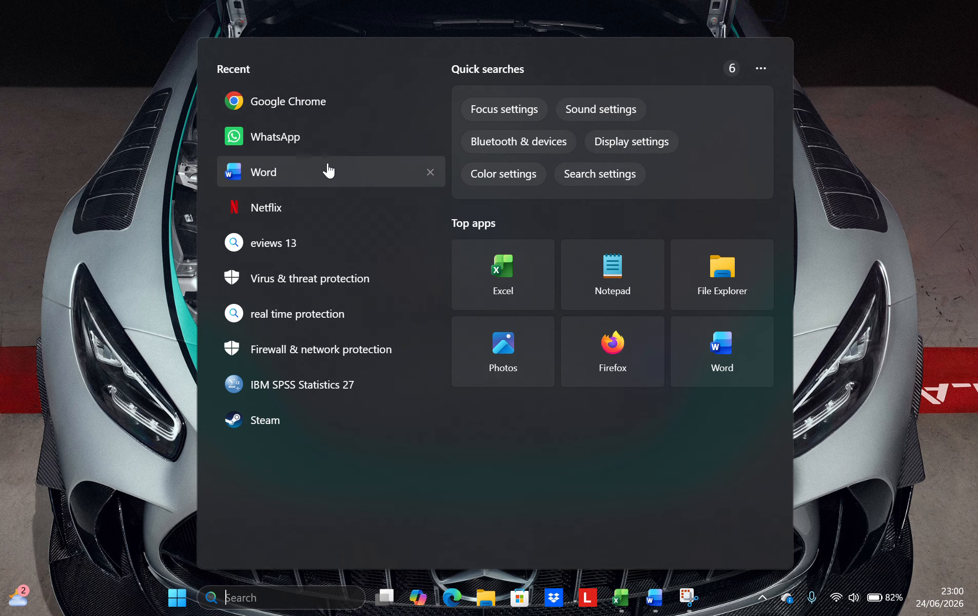
pyautogui.click(327, 393)
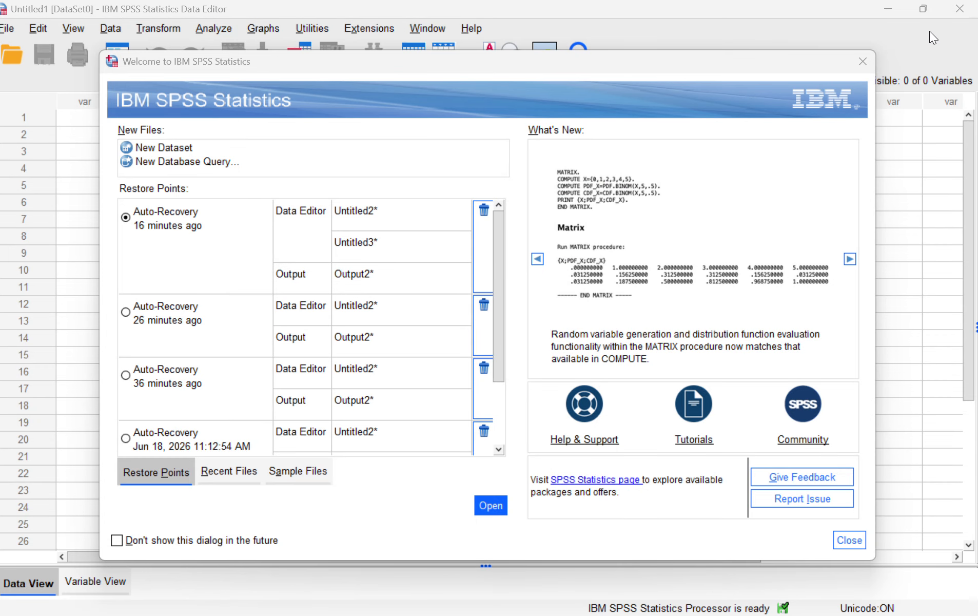
pyautogui.click(862, 61)
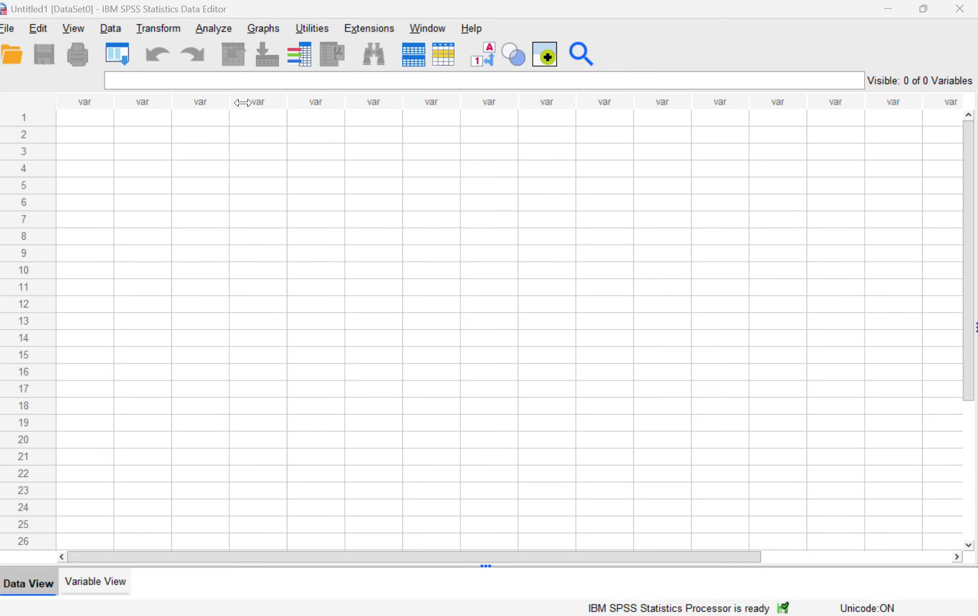
pyautogui.hotkey('alt', 'Tab')
pyautogui.hotkey('alt', 'Tab')
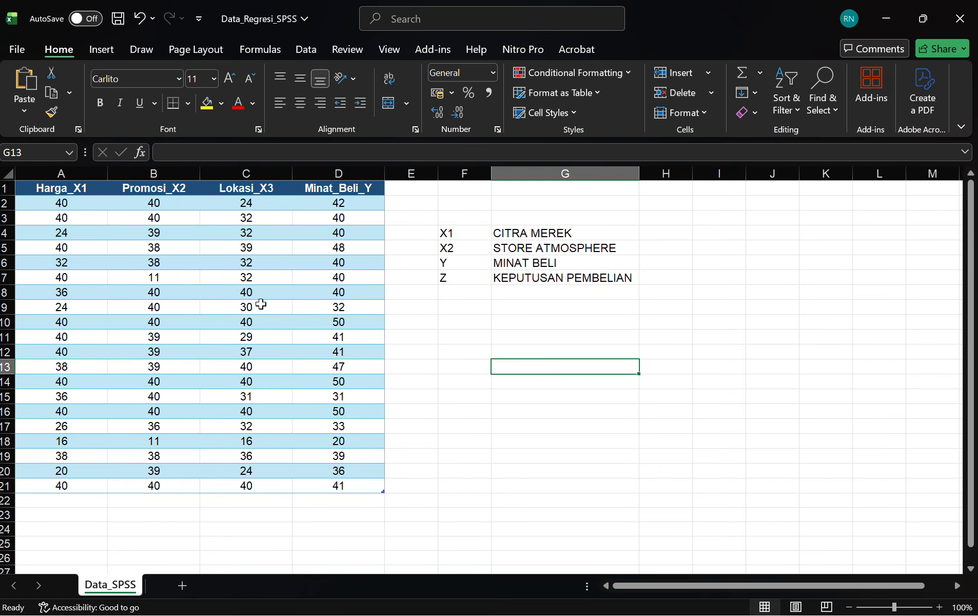
pyautogui.doubleClick(49, 204)
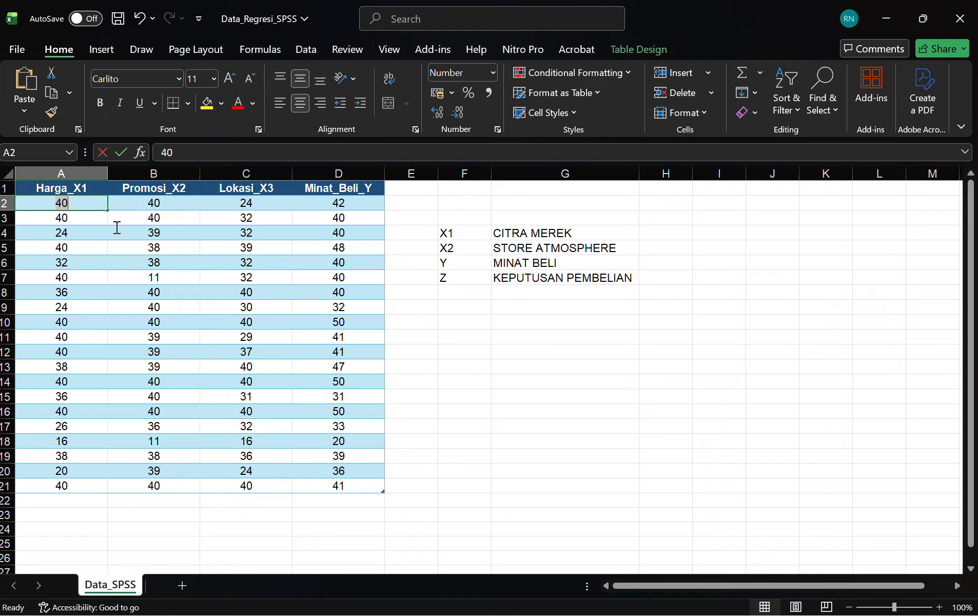
pyautogui.click(598, 378)
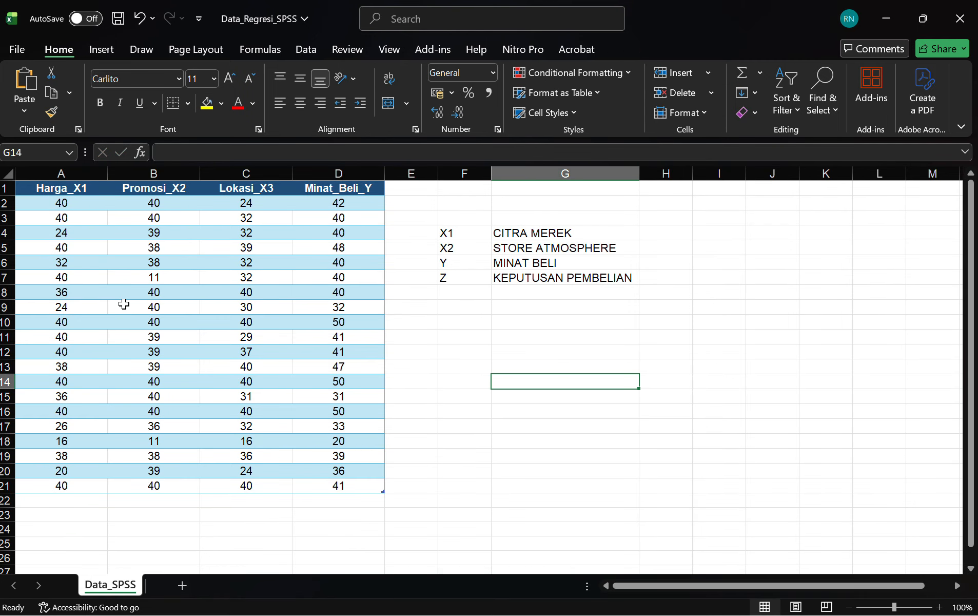
pyautogui.doubleClick(78, 205)
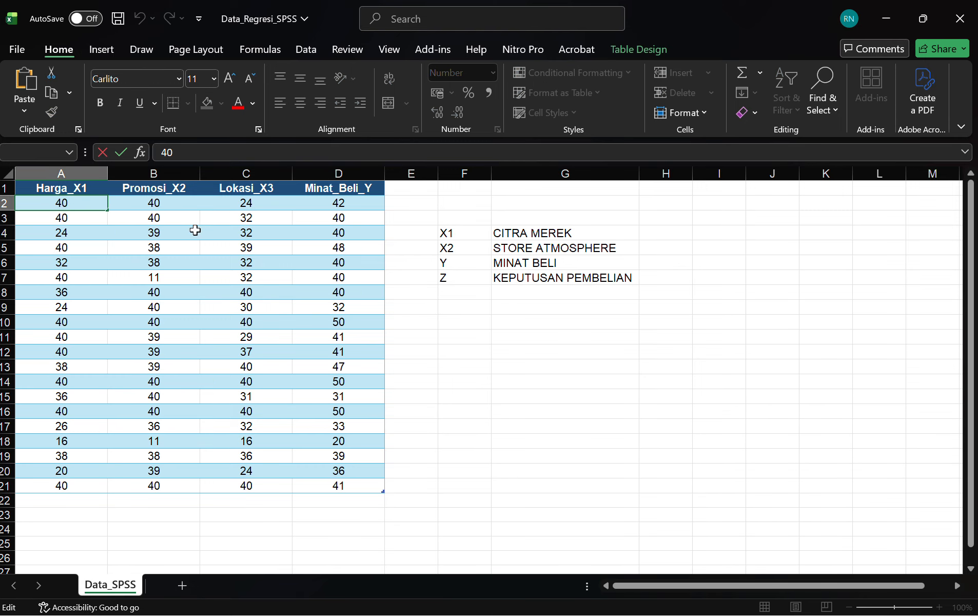
pyautogui.click(494, 407)
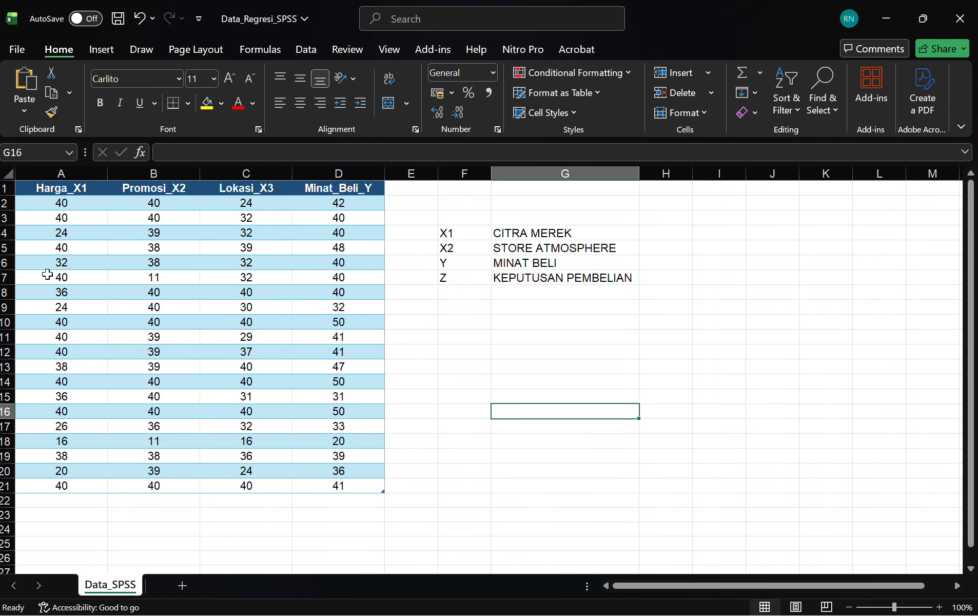
pyautogui.doubleClick(67, 202)
pyautogui.click(493, 424)
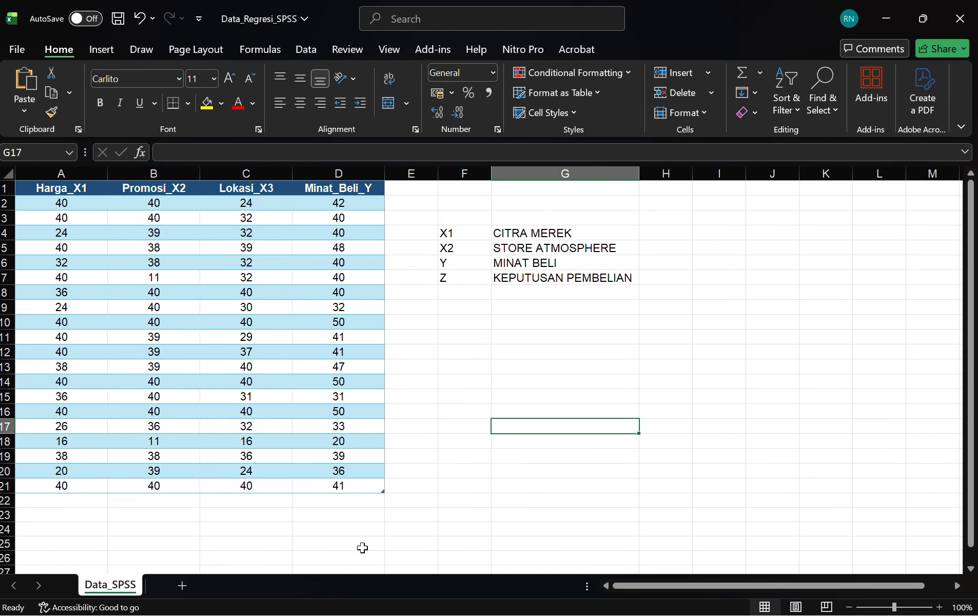
pyautogui.click(362, 548)
pyautogui.click(70, 204)
pyautogui.doubleClick(69, 204)
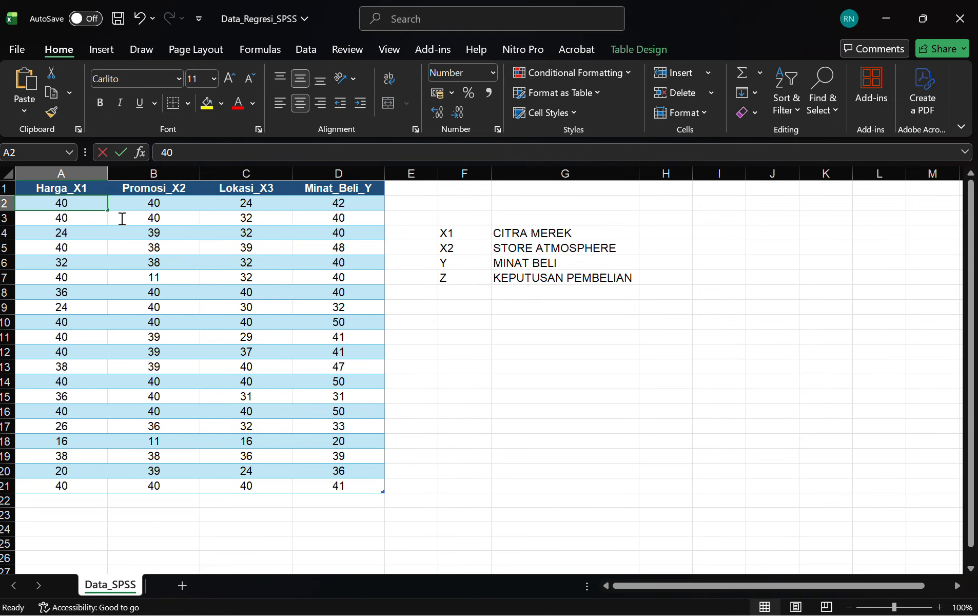
pyautogui.click(465, 352)
pyautogui.moveTo(57, 210); pyautogui.dragTo(351, 480)
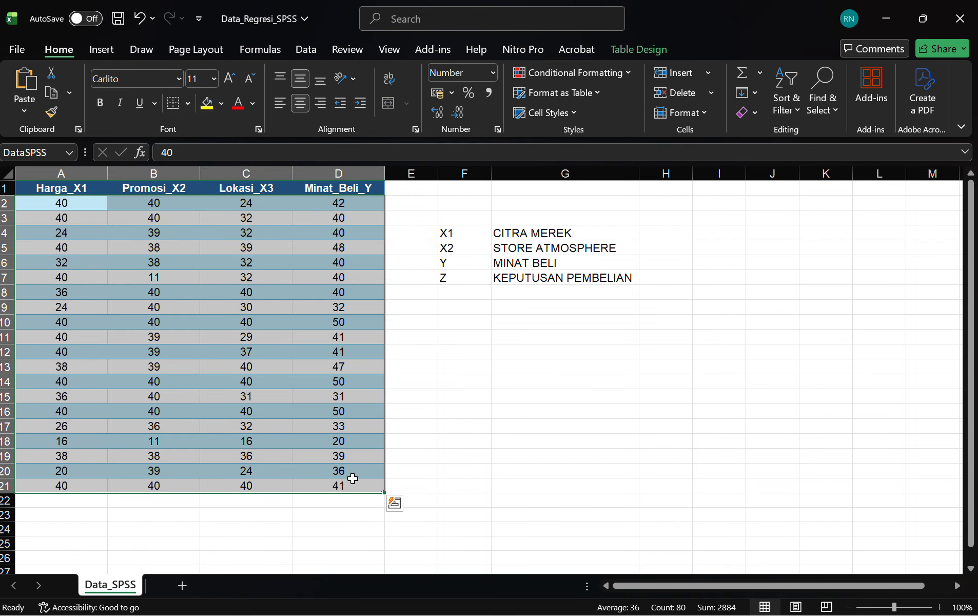
pyautogui.click(627, 415)
# Step: Copy the data values in A2:D21 without the headers and paste them into the SPSS data grid from the first cell
pyautogui.moveTo(60, 204); pyautogui.dragTo(345, 471)
pyautogui.hotkey('ctrl', 'c')
pyautogui.hotkey('alt', 'Tab')
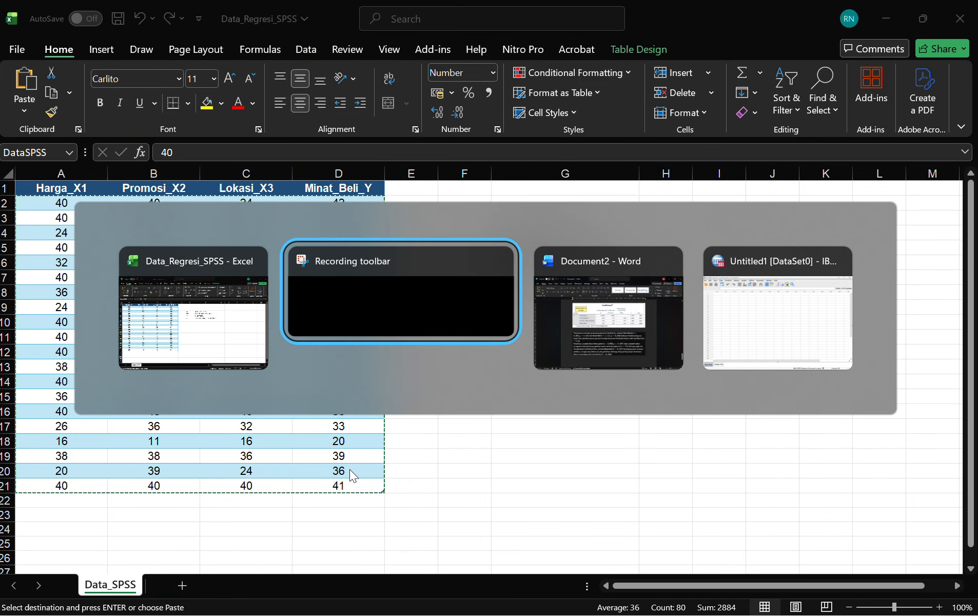
pyautogui.hotkey('alt', 'Tab')
pyautogui.hotkey('alt', 'Tab')
pyautogui.click(95, 121)
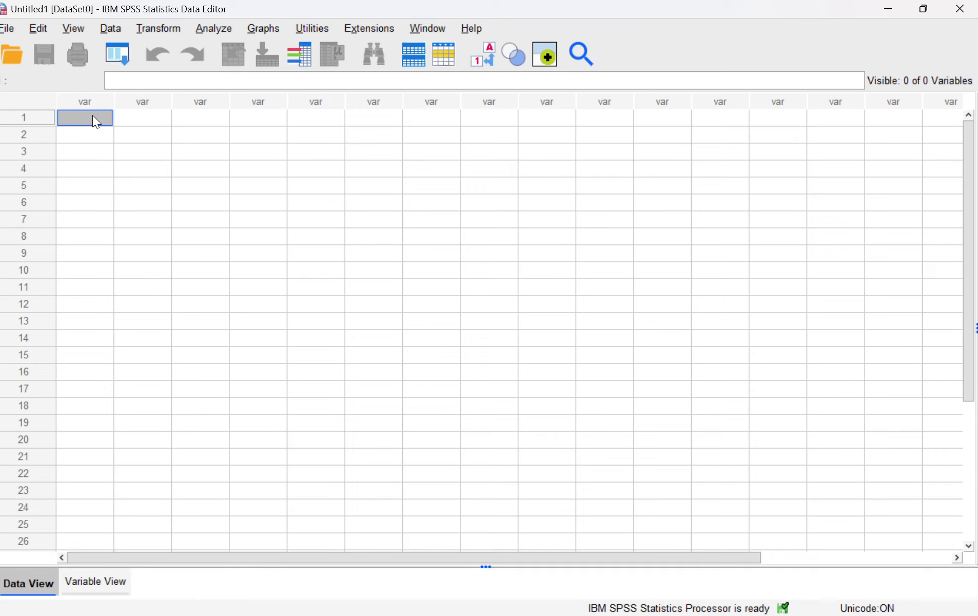
pyautogui.hotkey('ctrl', 'v')
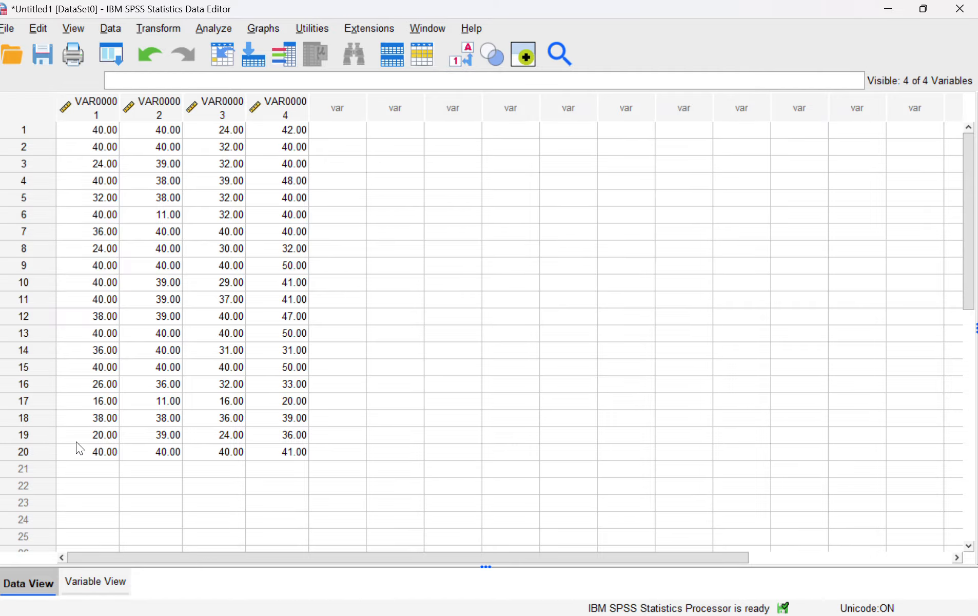
# Step: Show the variable definitions in SPSS, and copy the codes X1, X2, Y and Z from F4:F7 of the Excel workbook
pyautogui.click(108, 582)
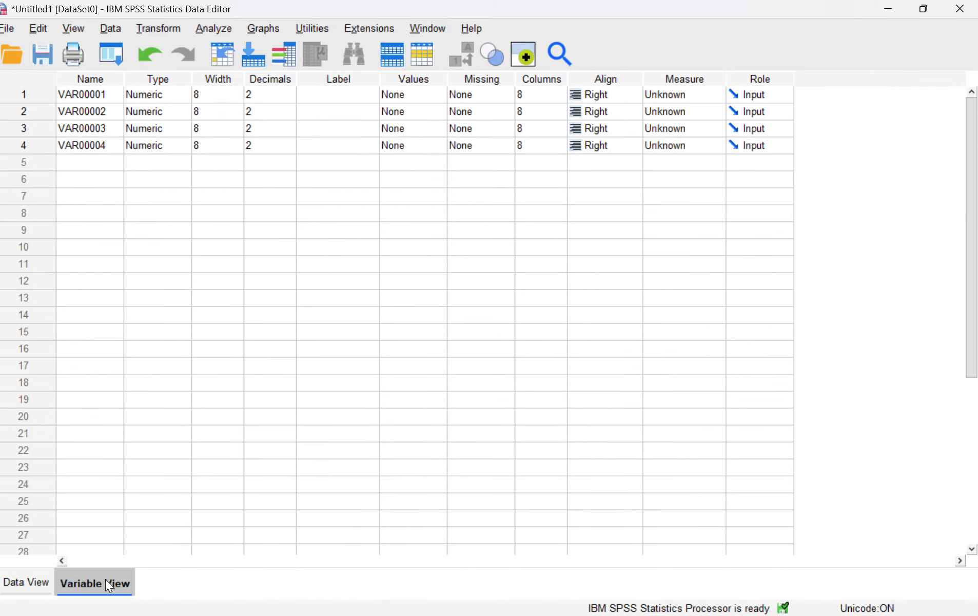
pyautogui.hotkey('alt', 'Tab')
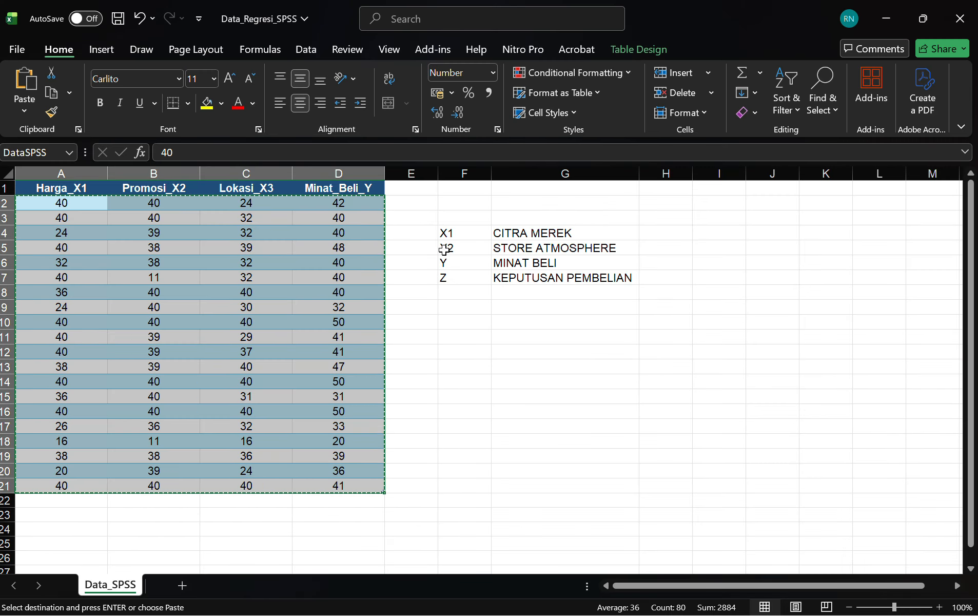
pyautogui.doubleClick(448, 232)
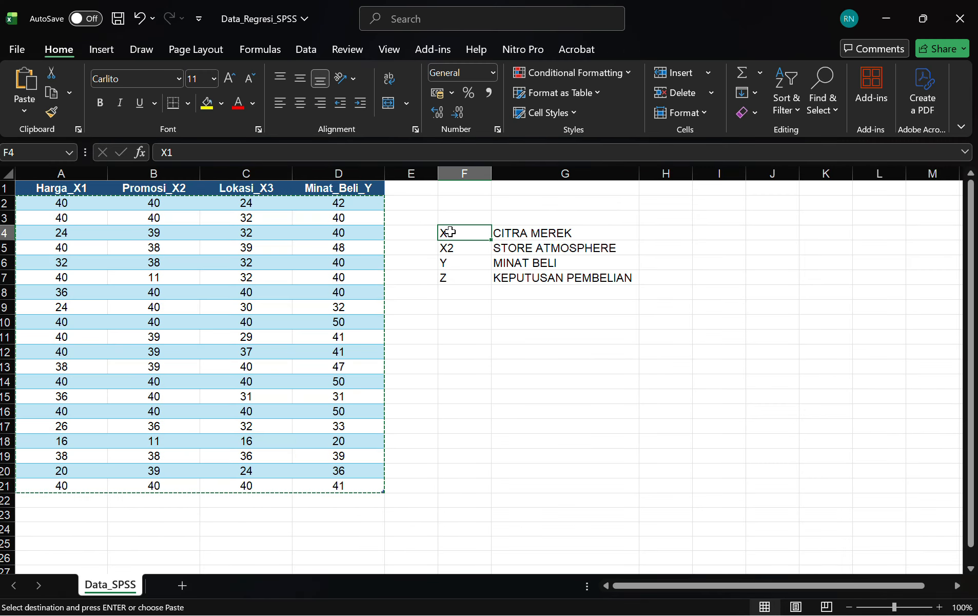
pyautogui.click(422, 365)
pyautogui.click(441, 235)
pyautogui.click(481, 362)
pyautogui.click(468, 234)
pyautogui.moveTo(469, 234); pyautogui.dragTo(470, 271)
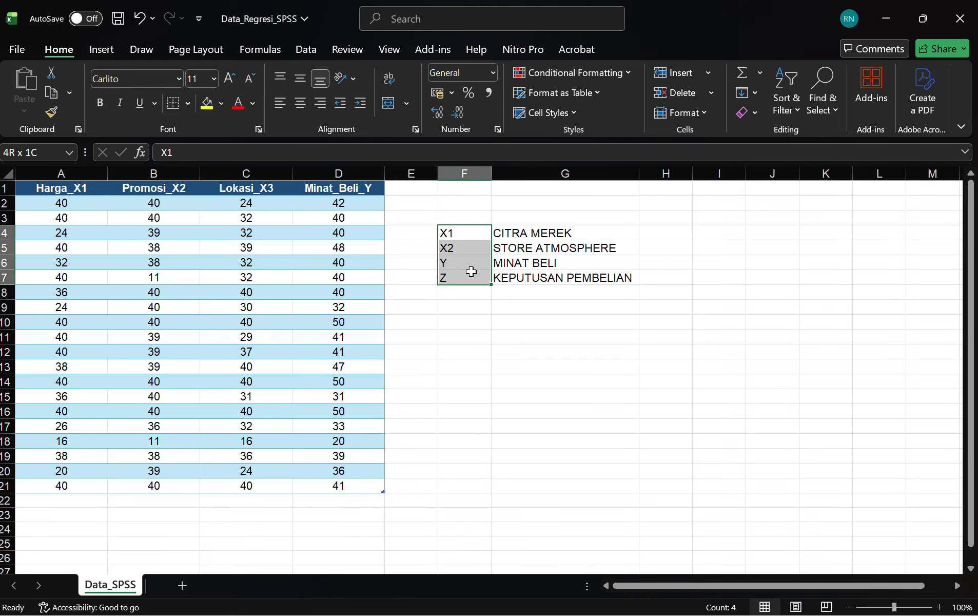
pyautogui.hotkey('ctrl', 'c')
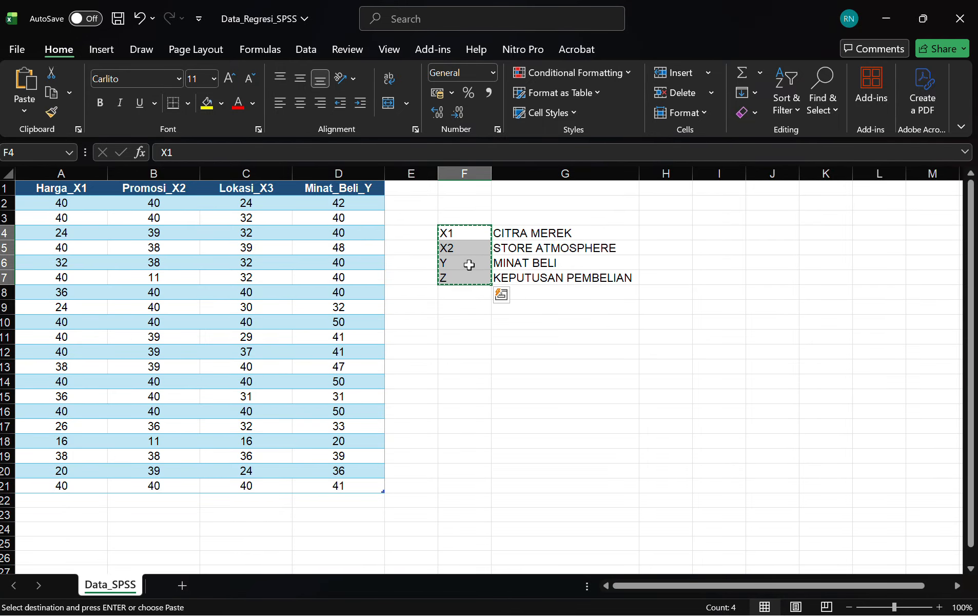
pyautogui.hotkey('alt', 'Tab')
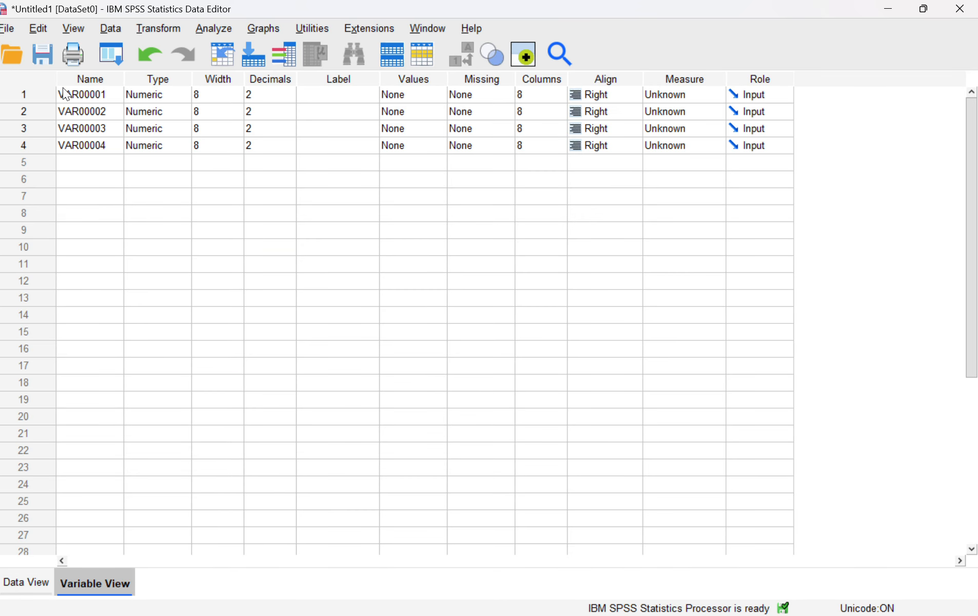
pyautogui.click(63, 91)
pyautogui.click(63, 94)
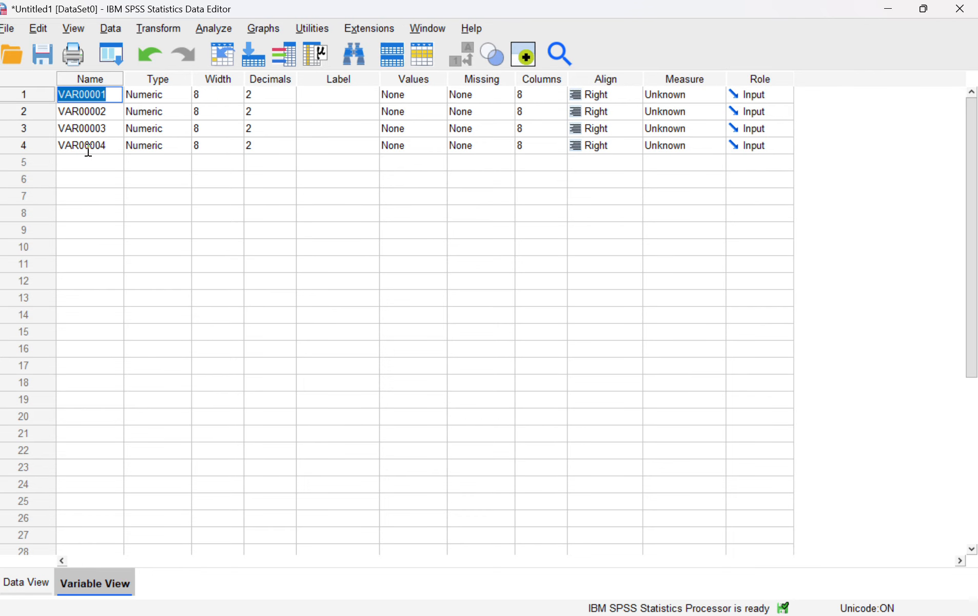
pyautogui.click(103, 230)
pyautogui.moveTo(57, 91); pyautogui.dragTo(80, 143)
pyautogui.rightClick(98, 118)
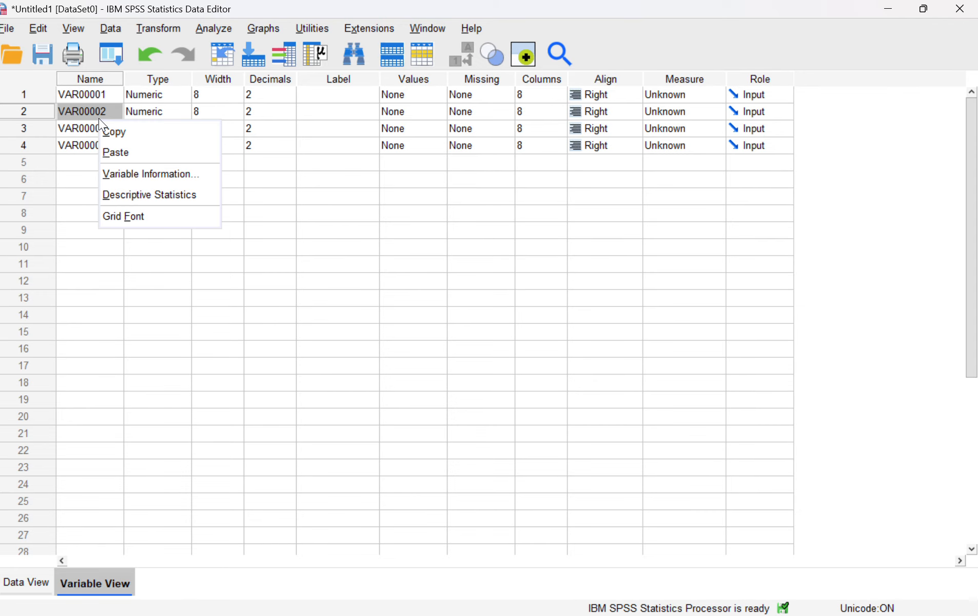
pyautogui.click(43, 314)
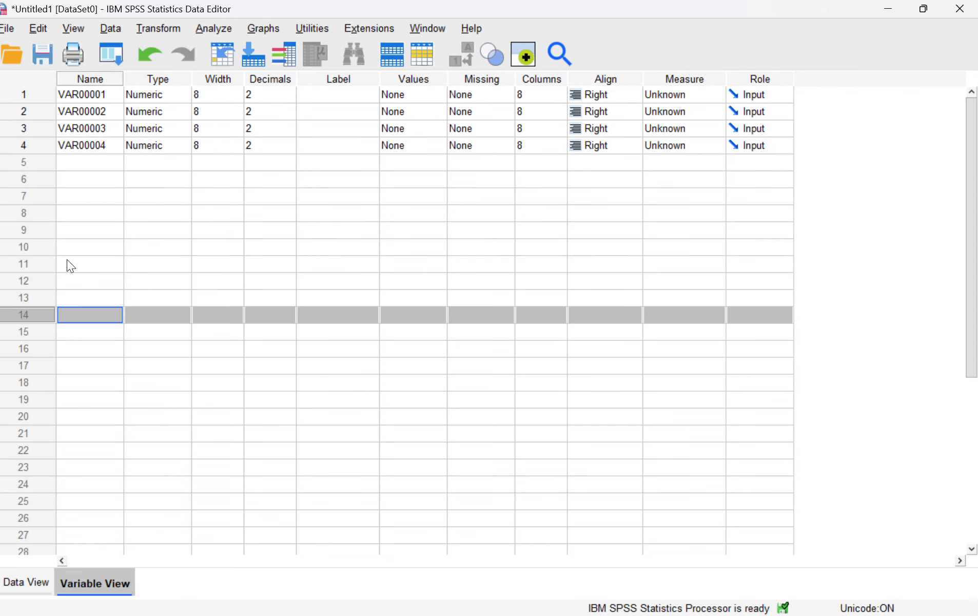
pyautogui.click(61, 94)
pyautogui.click(64, 95)
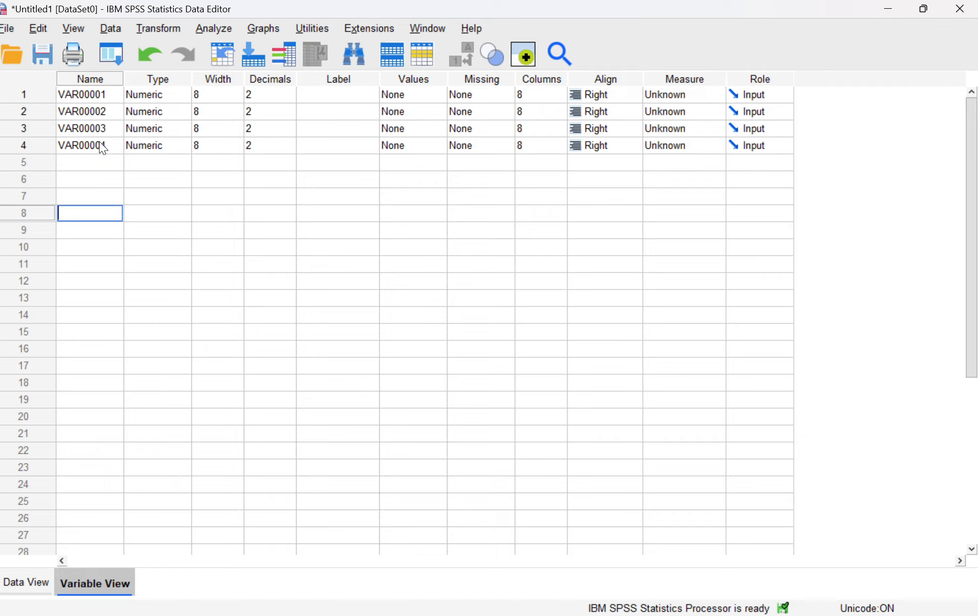
pyautogui.moveTo(107, 96); pyautogui.dragTo(110, 140)
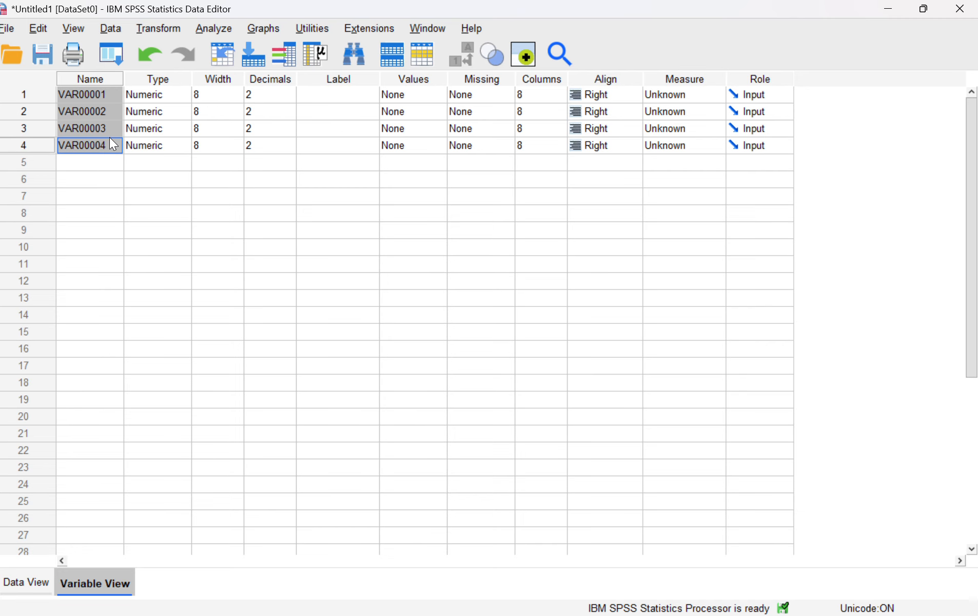
pyautogui.rightClick(112, 144)
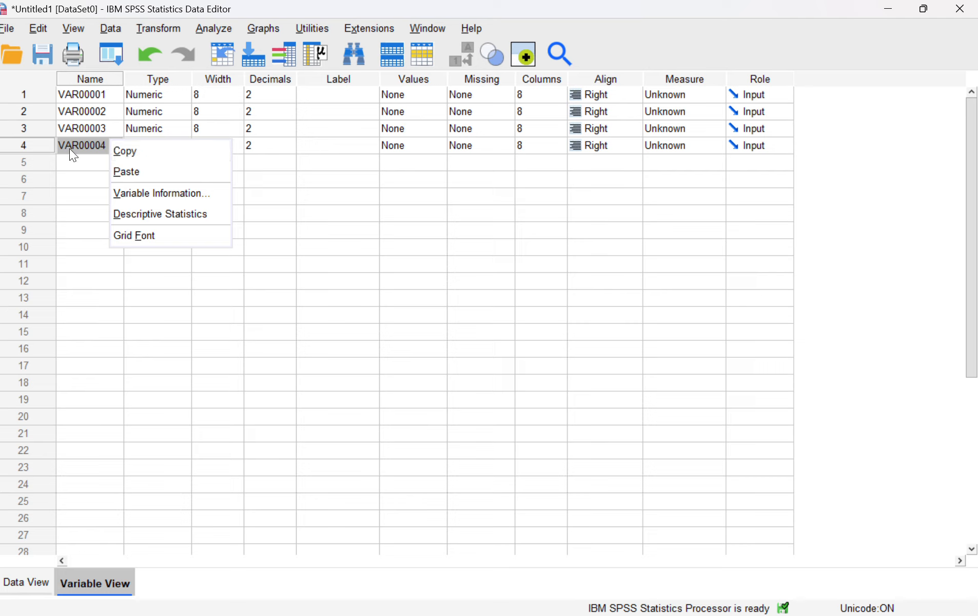
pyautogui.click(77, 196)
pyautogui.click(67, 93)
pyautogui.moveTo(66, 94); pyautogui.dragTo(95, 142)
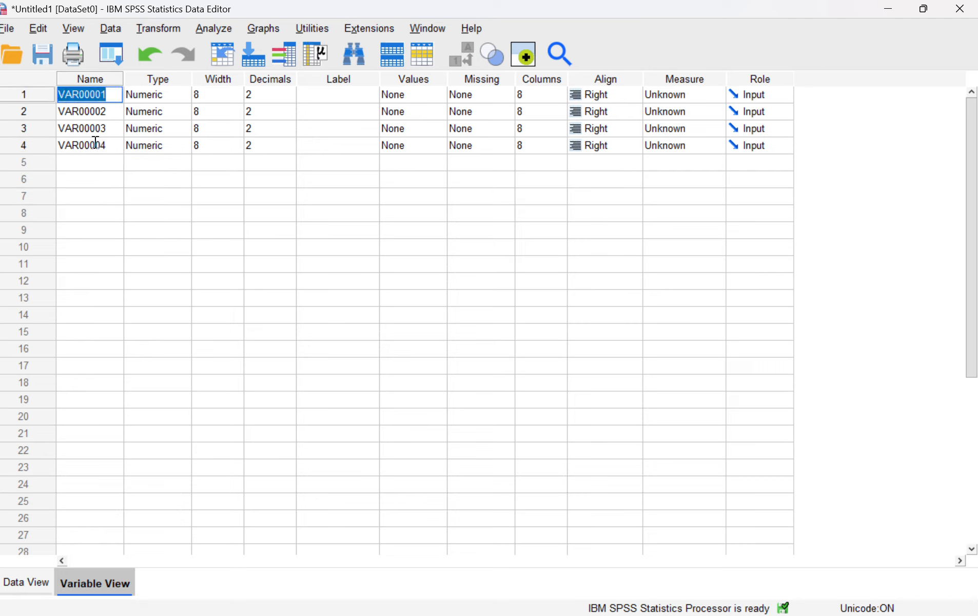
pyautogui.click(89, 199)
# Step: Replace the names of the four SPSS variables with the copied codes X1, X2, Y and Z
pyautogui.moveTo(112, 94); pyautogui.dragTo(112, 139)
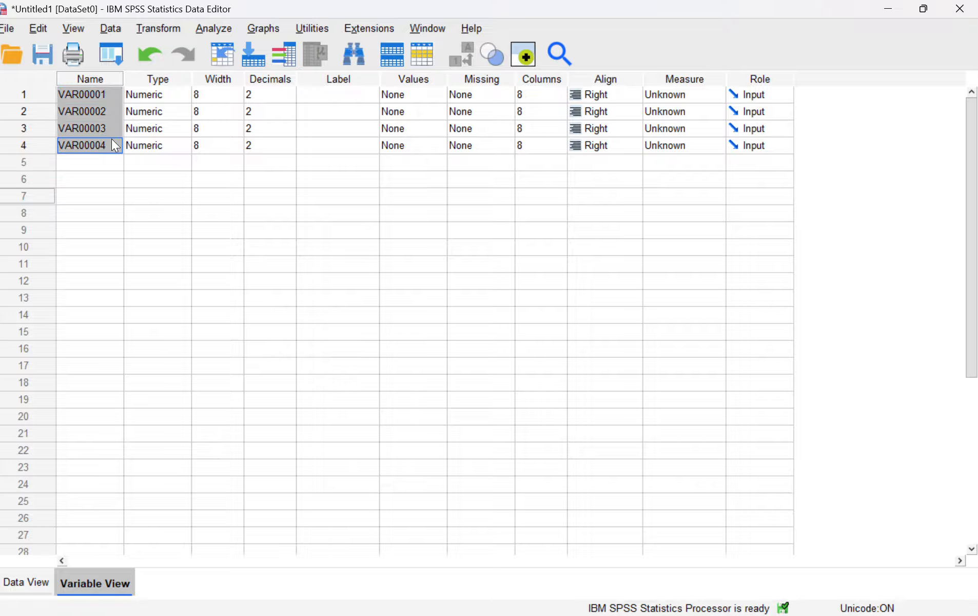
pyautogui.rightClick(111, 140)
pyautogui.click(123, 174)
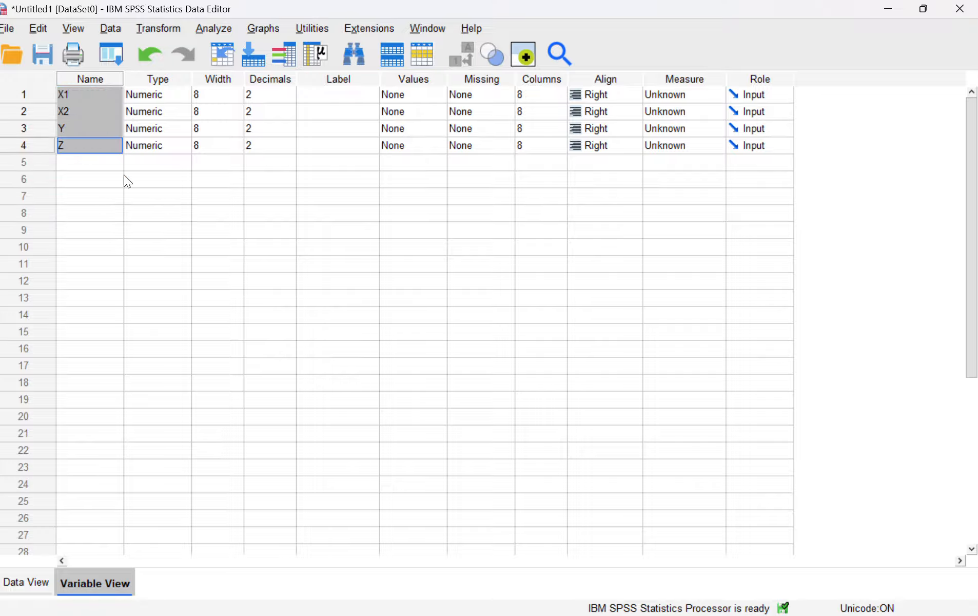
# Step: Copy the variable descriptions in G4:G7 of the Excel workbook, from CITRA MEREK to KEPUTUSAN PEMBELIAN, and return to SPSS
pyautogui.hotkey('alt', 'Tab')
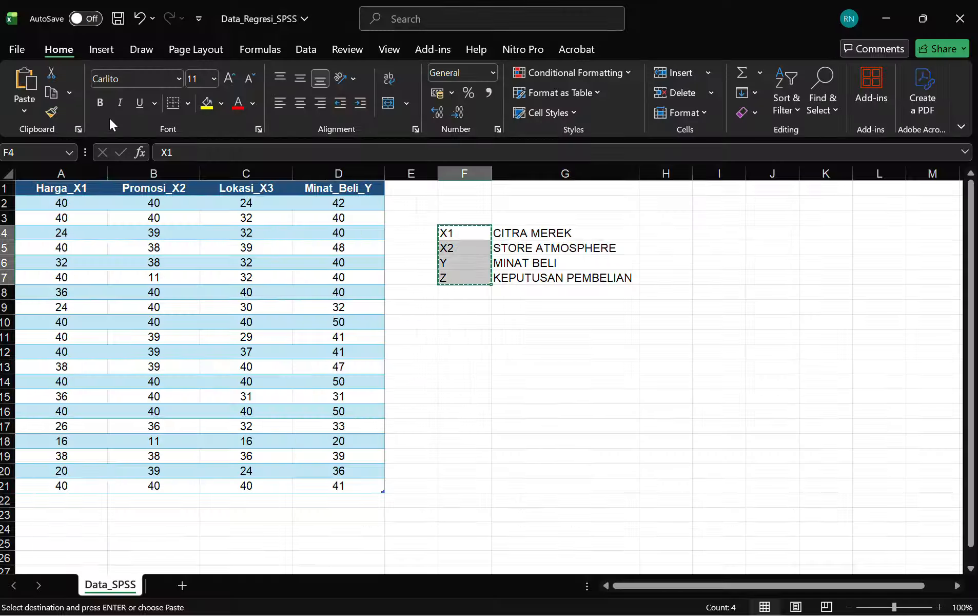
pyautogui.click(611, 381)
pyautogui.click(664, 232)
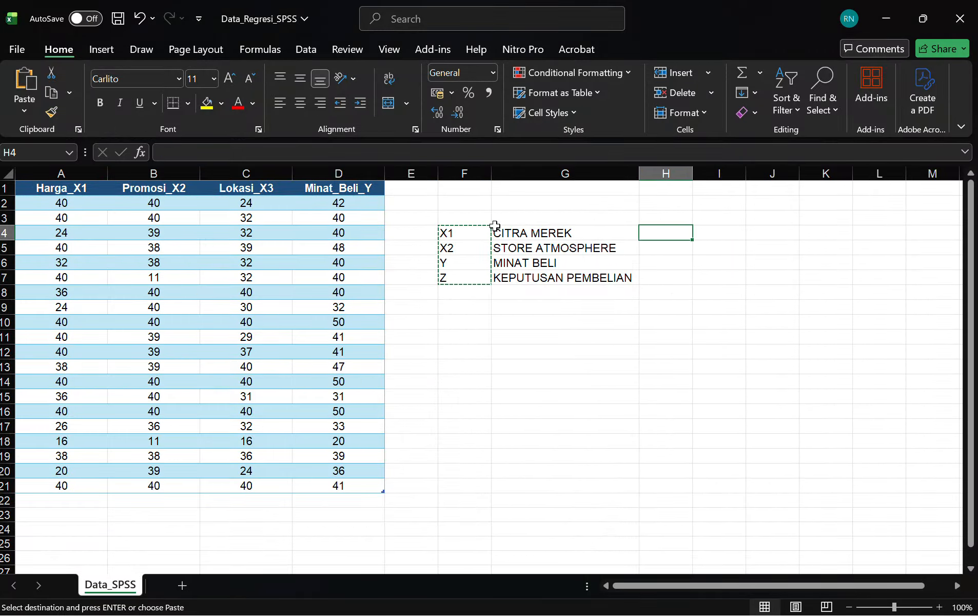
pyautogui.moveTo(500, 230); pyautogui.dragTo(574, 280)
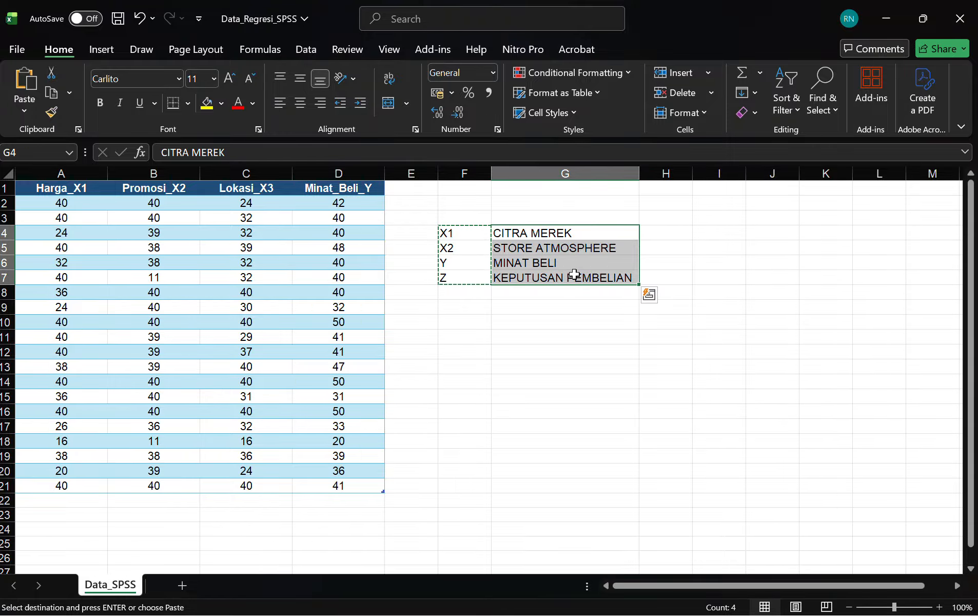
pyautogui.hotkey('ctrl', 'c')
pyautogui.hotkey('alt', 'Tab')
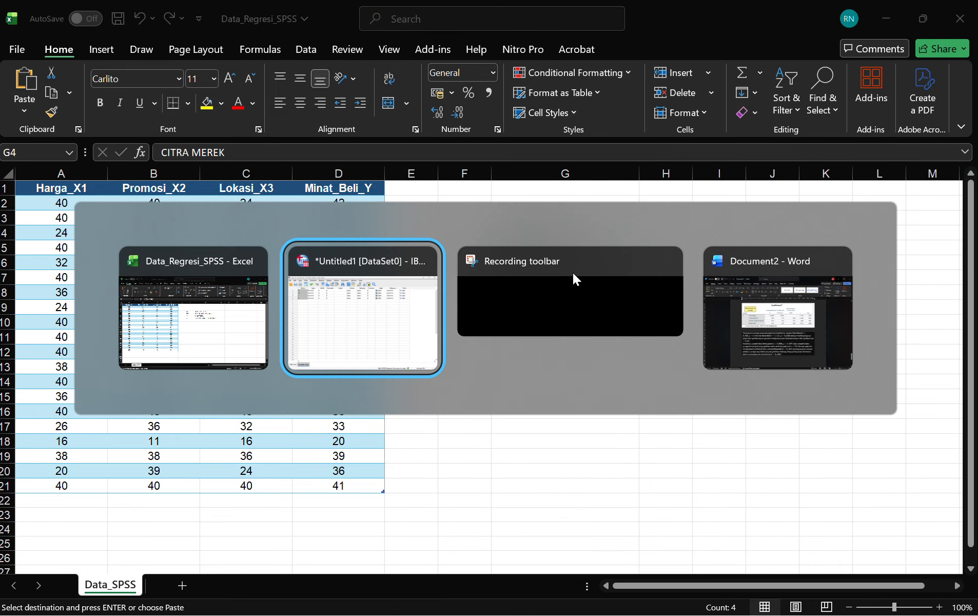
# Step: Paste the copied descriptions as the labels of variables X1, X2, Y and Z, and widen the Label column to fit them
pyautogui.click(309, 95)
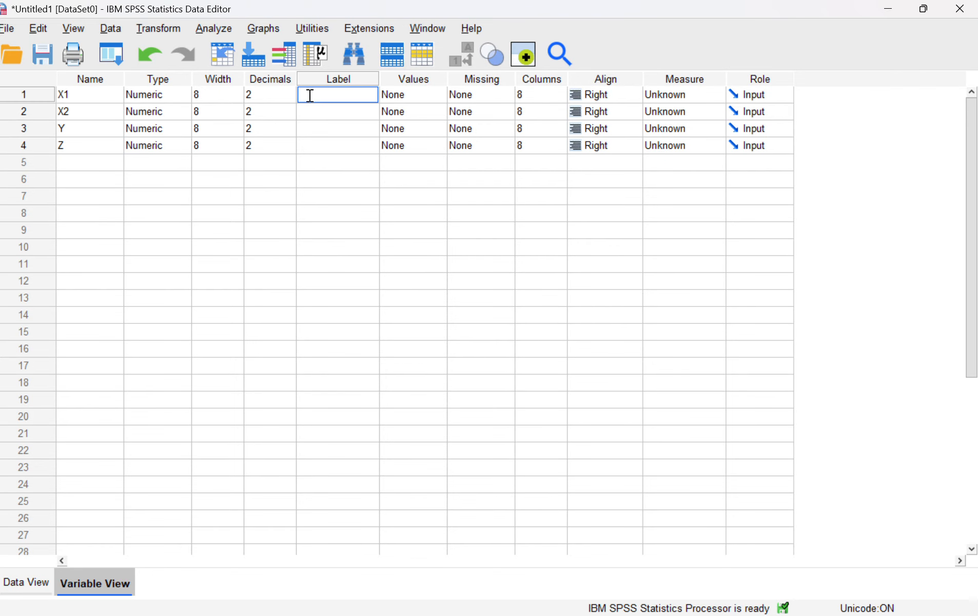
pyautogui.click(309, 201)
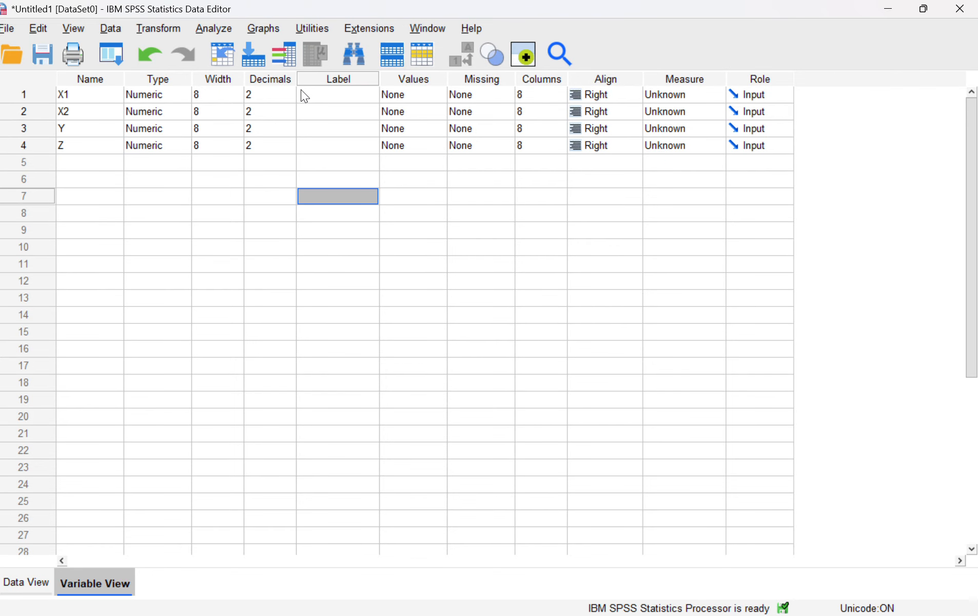
pyautogui.moveTo(301, 90); pyautogui.dragTo(313, 150)
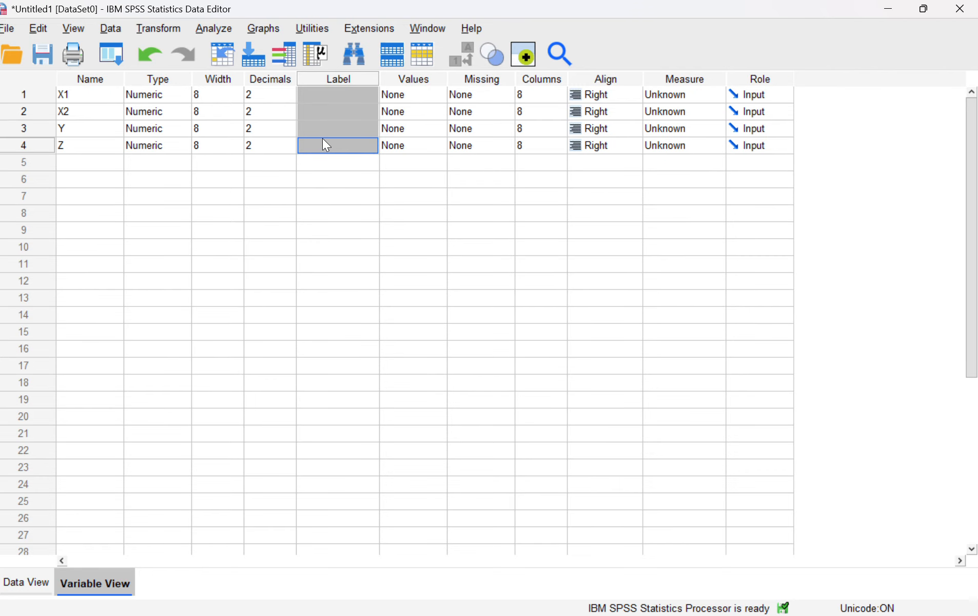
pyautogui.hotkey('ctrl', 'v')
pyautogui.click(345, 280)
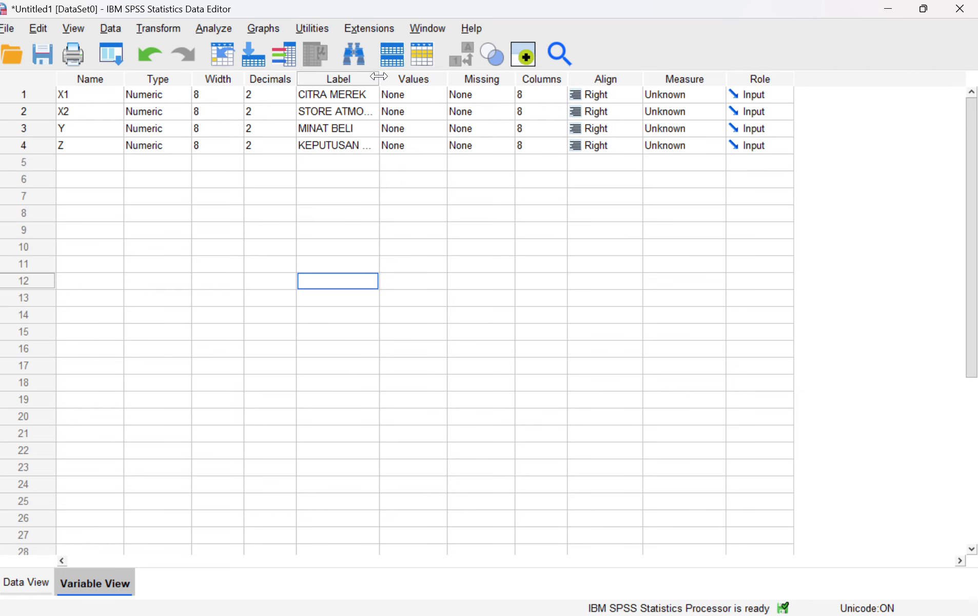
pyautogui.moveTo(379, 76); pyautogui.dragTo(447, 76)
pyautogui.click(406, 416)
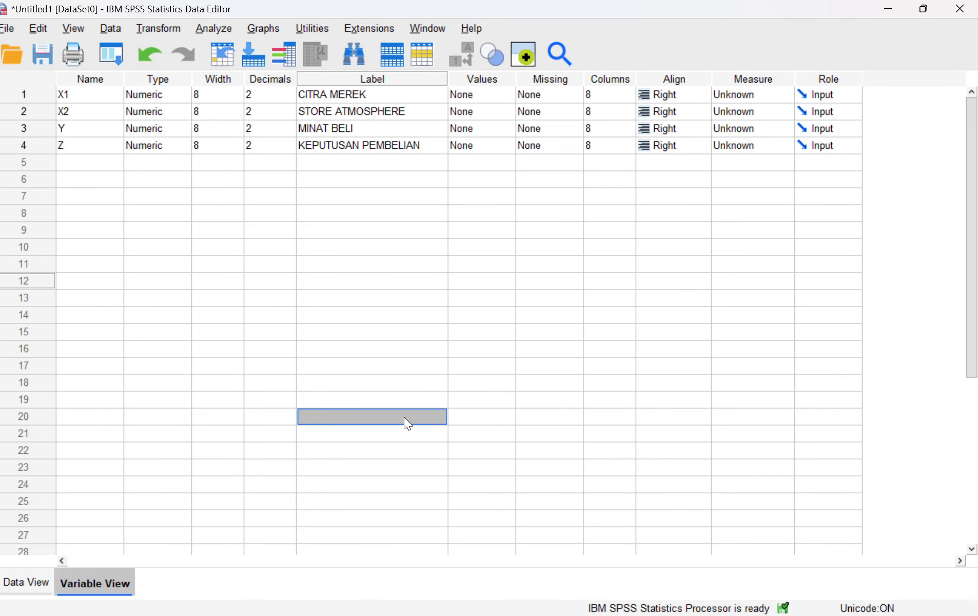
# Step: Start a linear regression analysis with MINAT BELI [Y] as the dependent variable
pyautogui.click(214, 29)
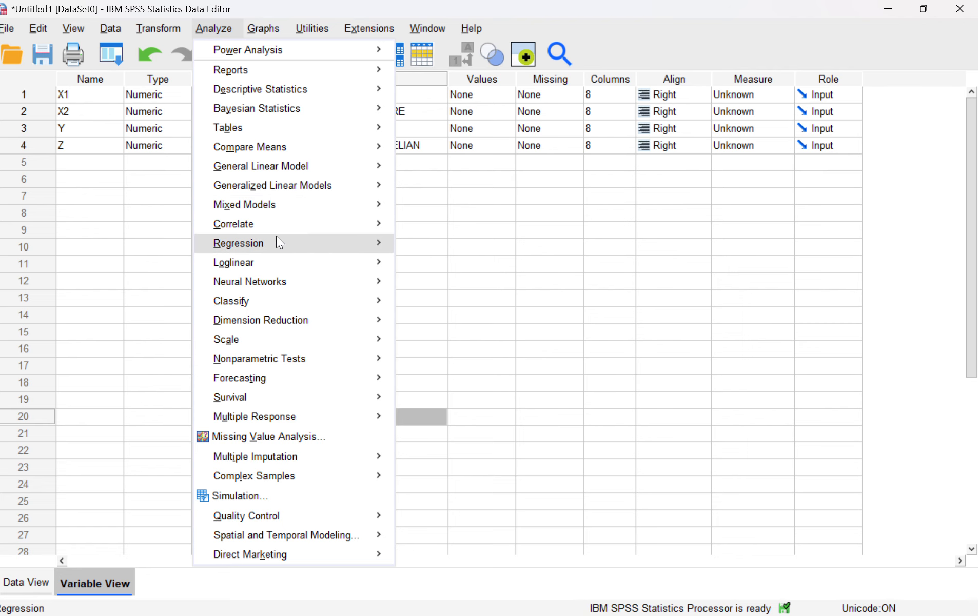
pyautogui.moveTo(276, 238)
pyautogui.click(410, 265)
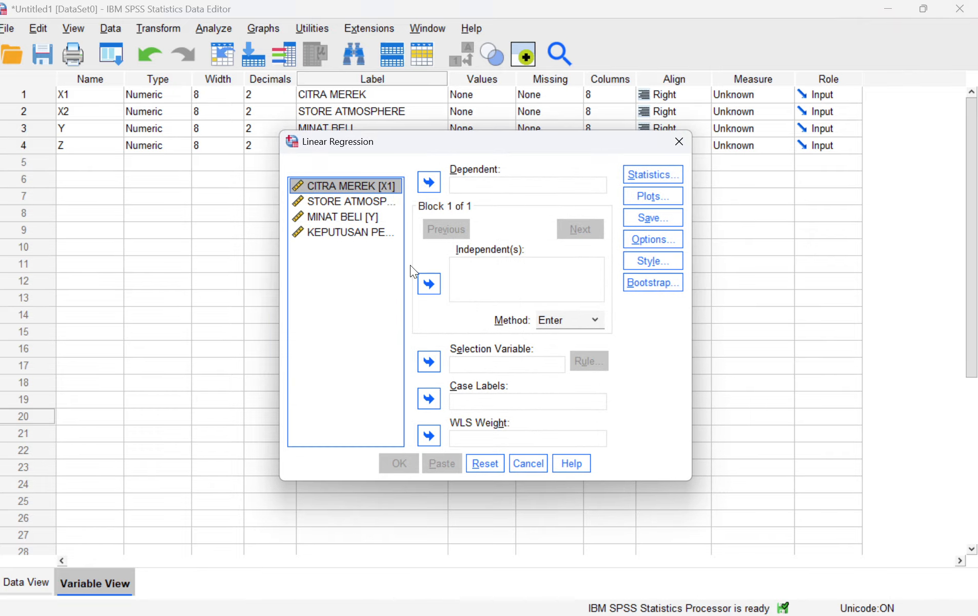
pyautogui.click(403, 31)
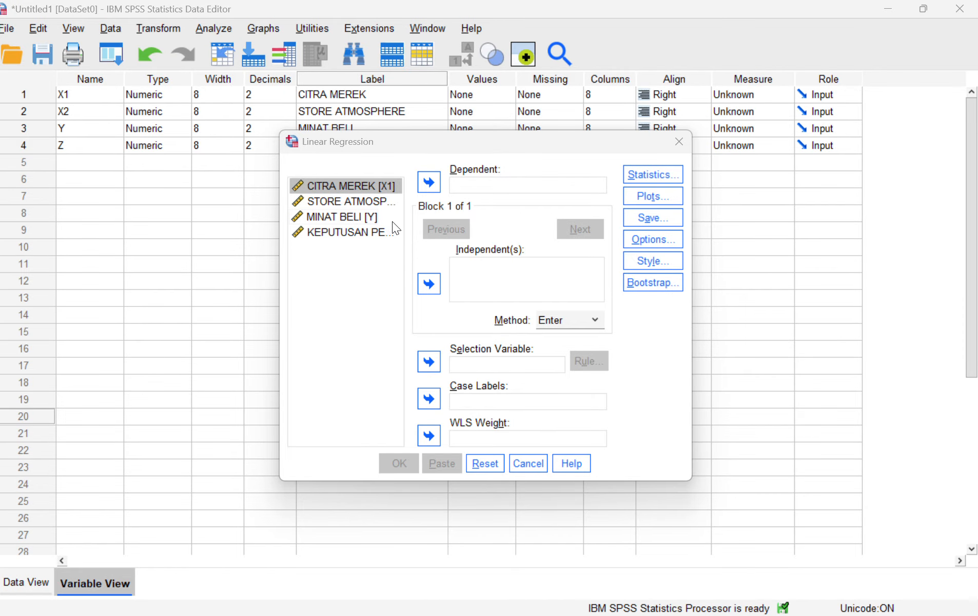
pyautogui.click(363, 219)
pyautogui.click(429, 182)
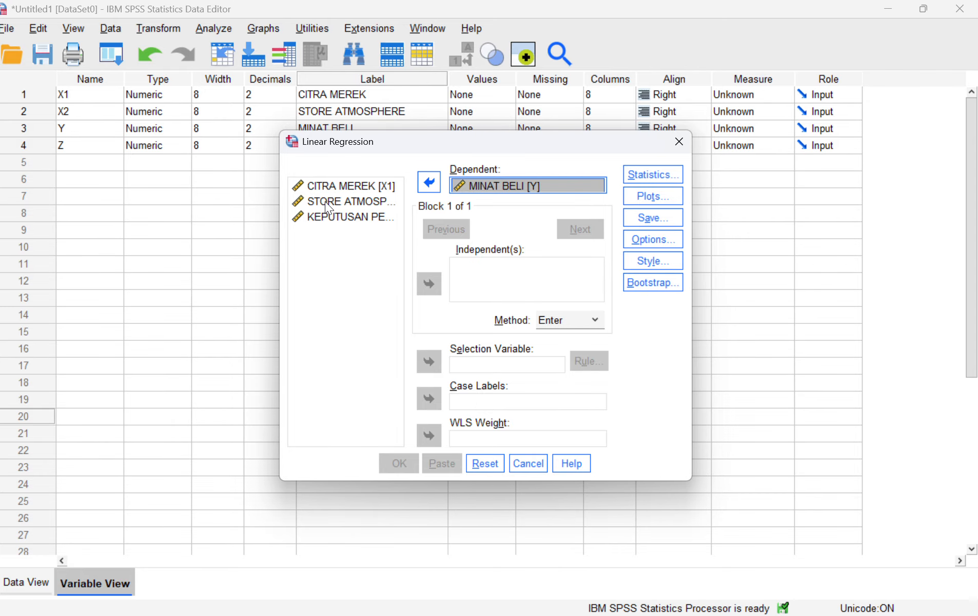
# Step: Add CITRA MEREK [X1] and STORE ATMOSPHERE [X2] as independent variables using the Enter method, and run the regression
pyautogui.click(341, 187)
pyautogui.click(425, 279)
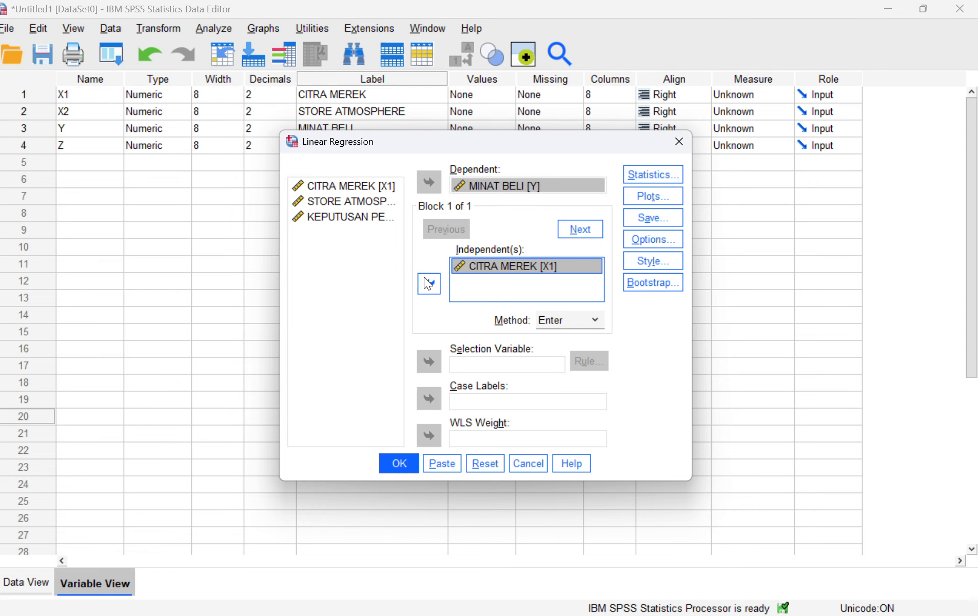
pyautogui.click(355, 202)
pyautogui.click(431, 284)
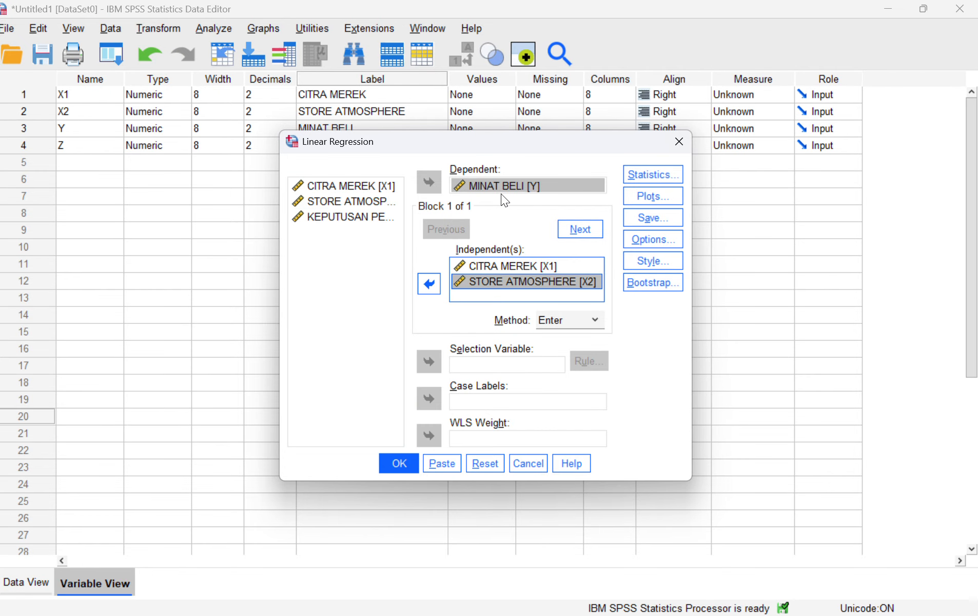
pyautogui.click(397, 458)
pyautogui.scroll(-5, 382, 324)
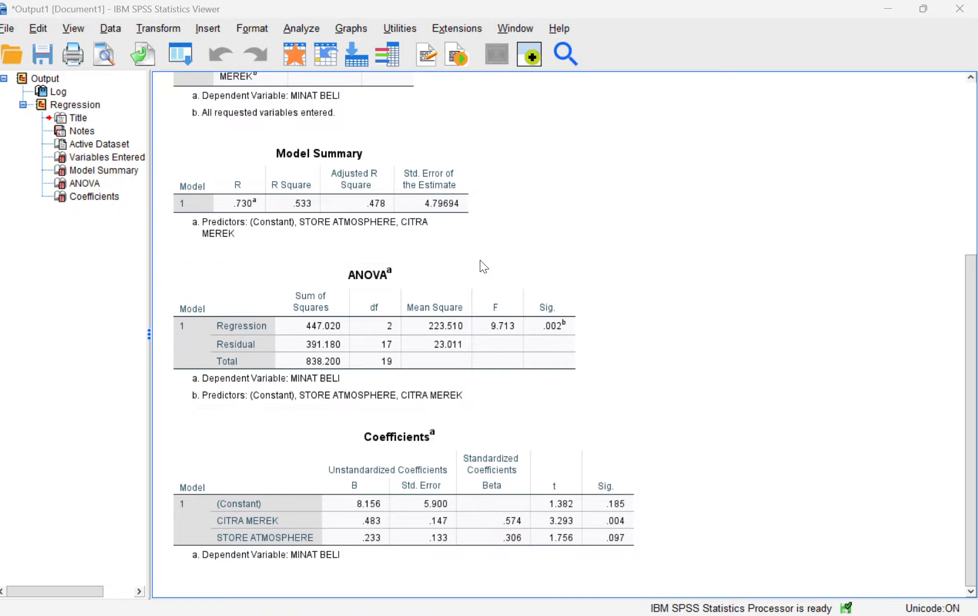
# Step: Run a two-tailed bivariate Pearson correlation between CITRA MEREK [X1] and STORE ATMOSPHERE [X2]
pyautogui.click(305, 29)
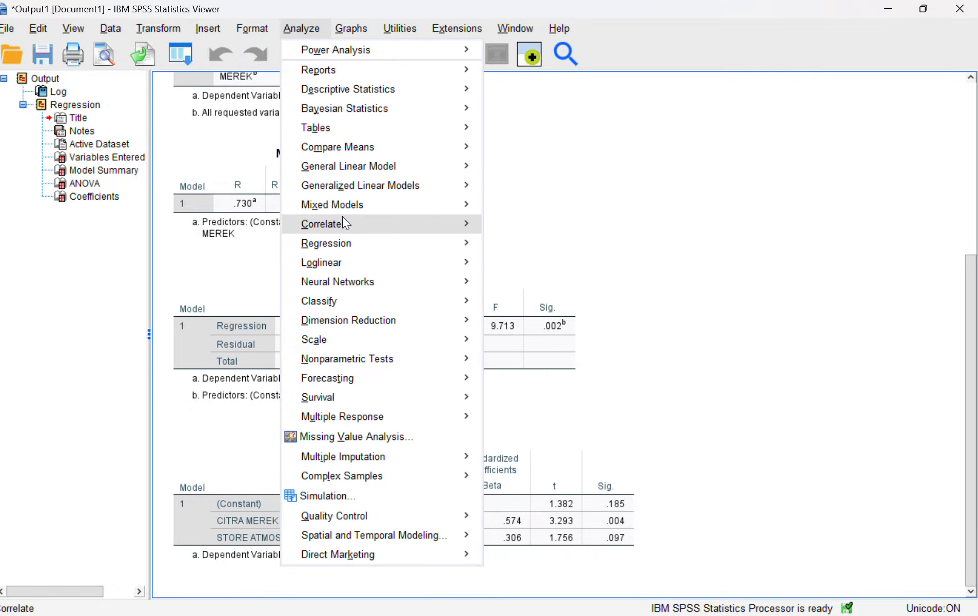
pyautogui.moveTo(342, 217)
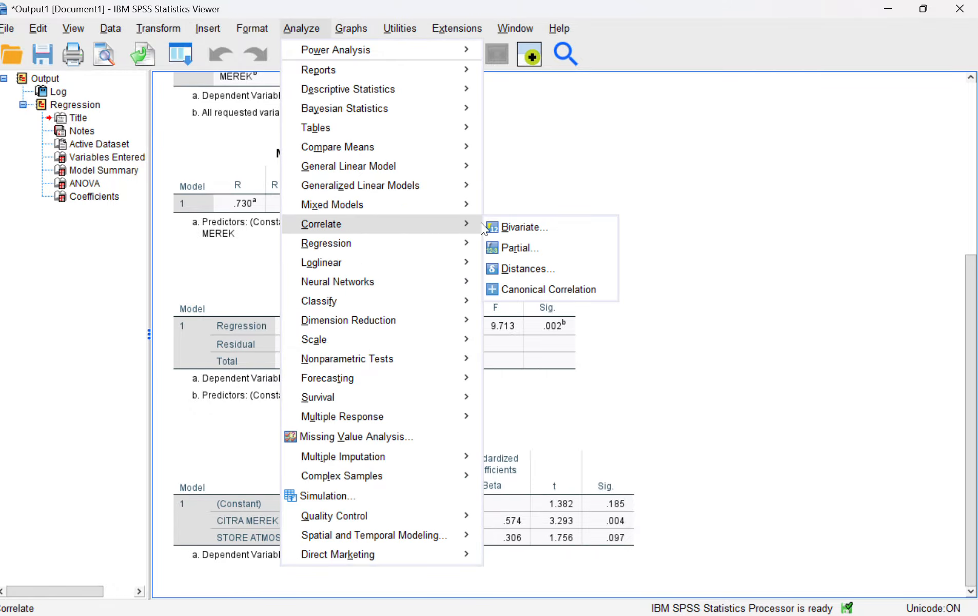
pyautogui.click(501, 227)
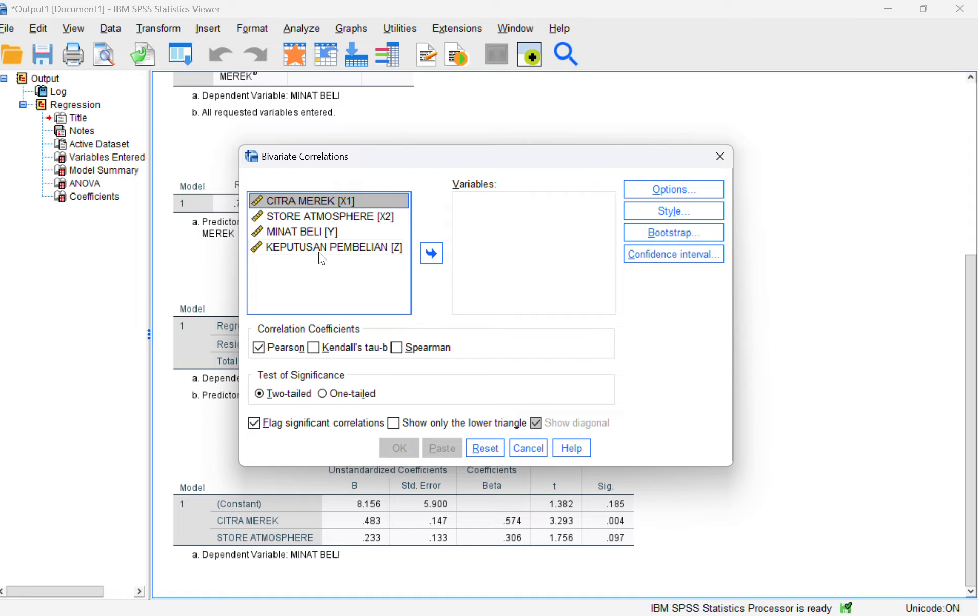
pyautogui.click(430, 252)
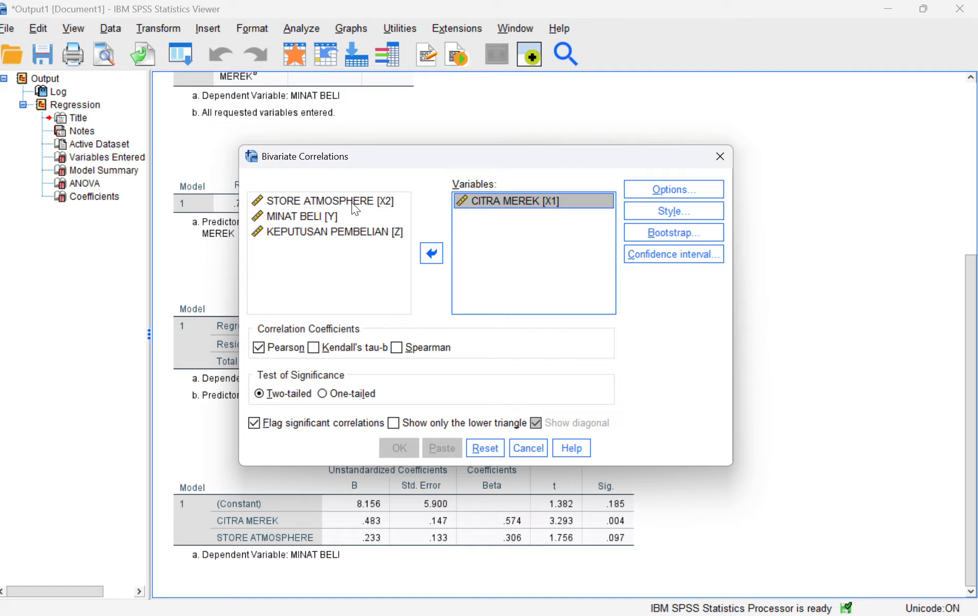
pyautogui.click(355, 203)
pyautogui.click(432, 253)
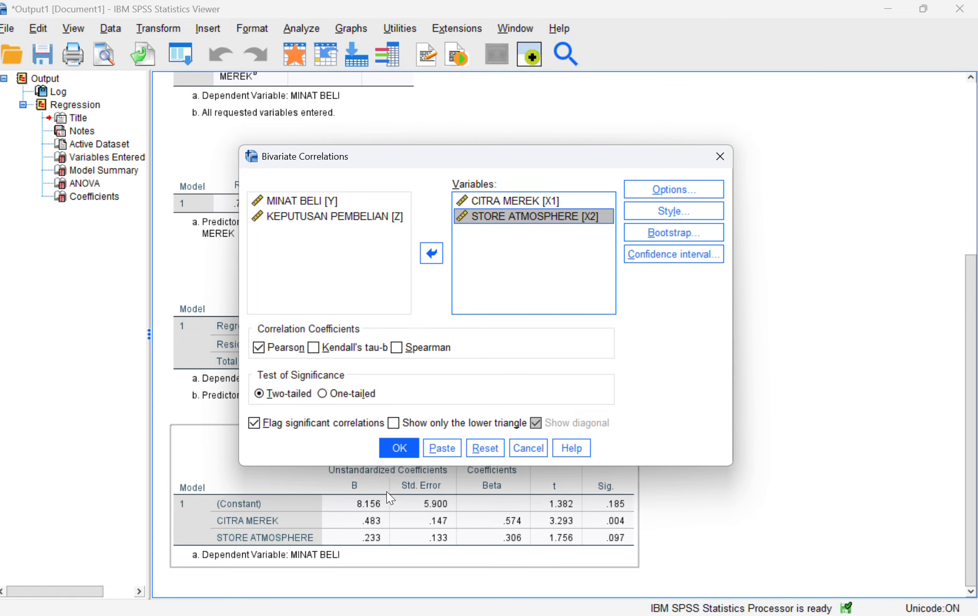
pyautogui.click(403, 448)
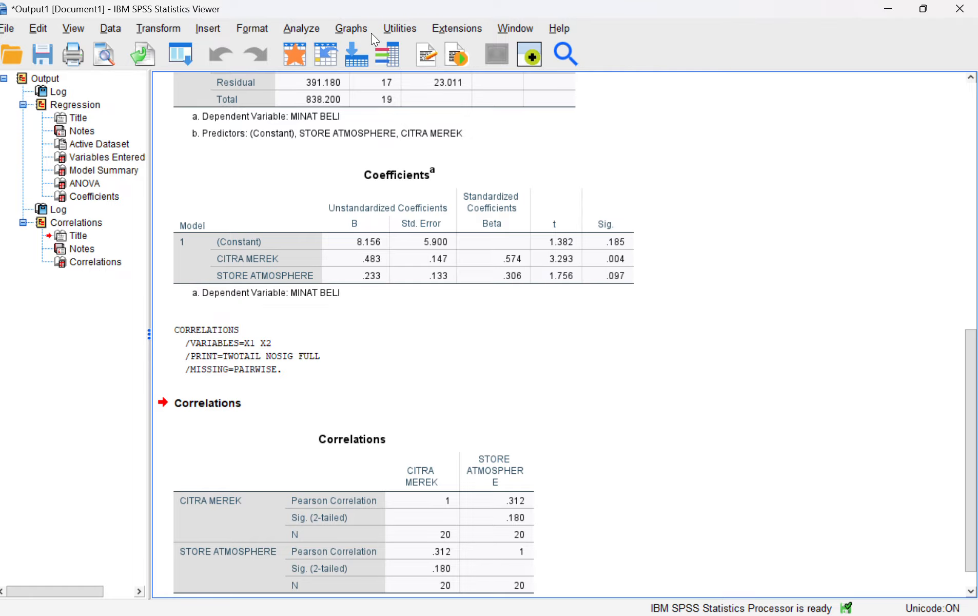
pyautogui.scroll(-1, 401, 32)
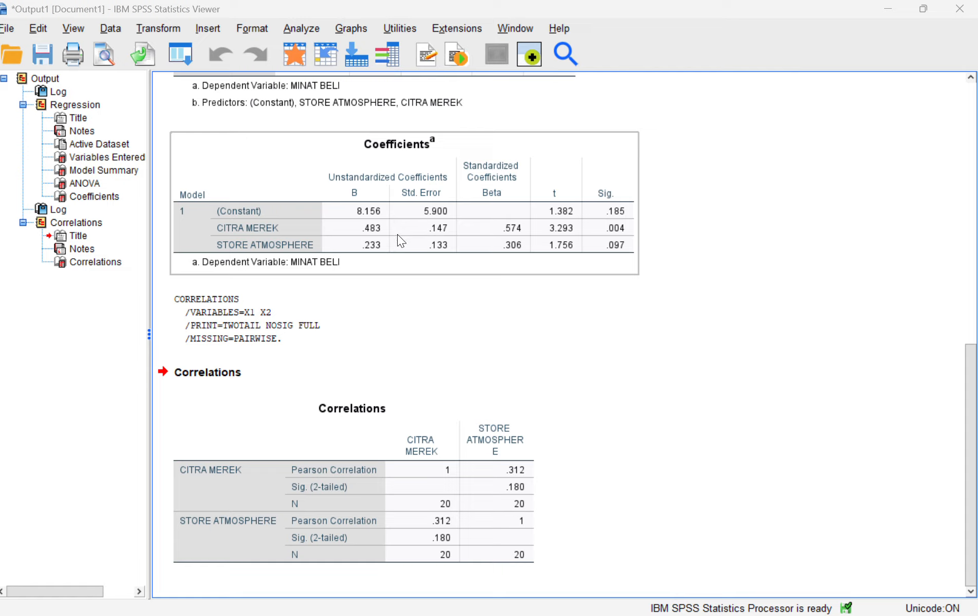
pyautogui.scroll(2, 399, 166)
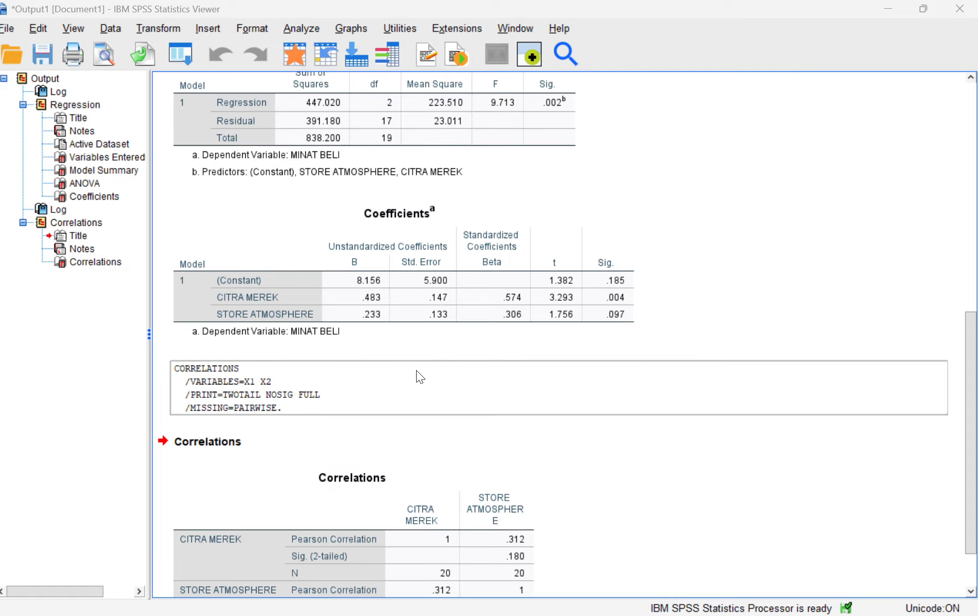
# Step: Switch to Document2 in Word and look through its written interpretation of the correlation between CITRA MEREK and STORE ATMOSPHERE
pyautogui.hotkey('alt', 'Tab')
pyautogui.hotkey('alt', 'Tab')
pyautogui.hotkey('alt', 'Tab')
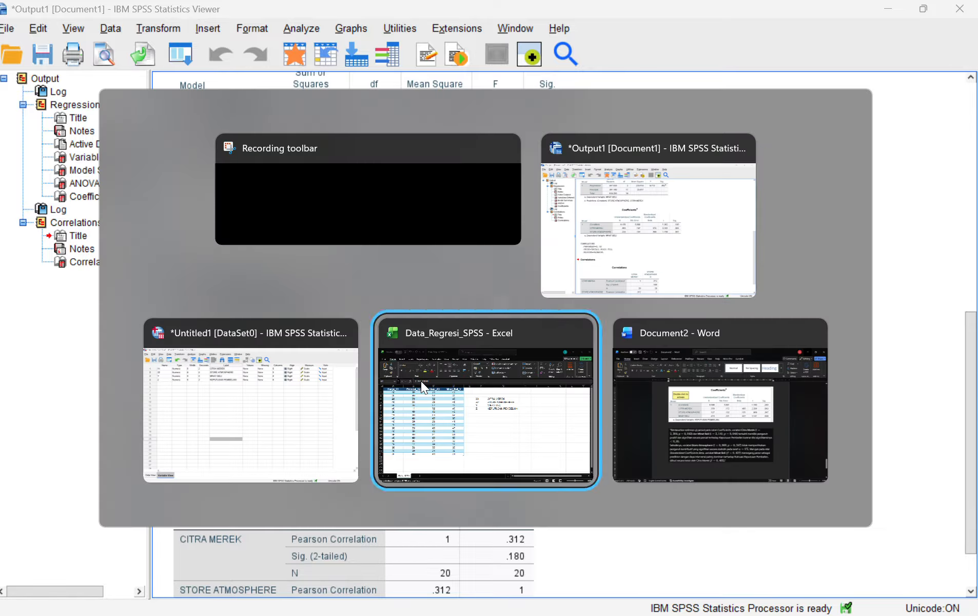
pyautogui.hotkey('alt', 'Tab')
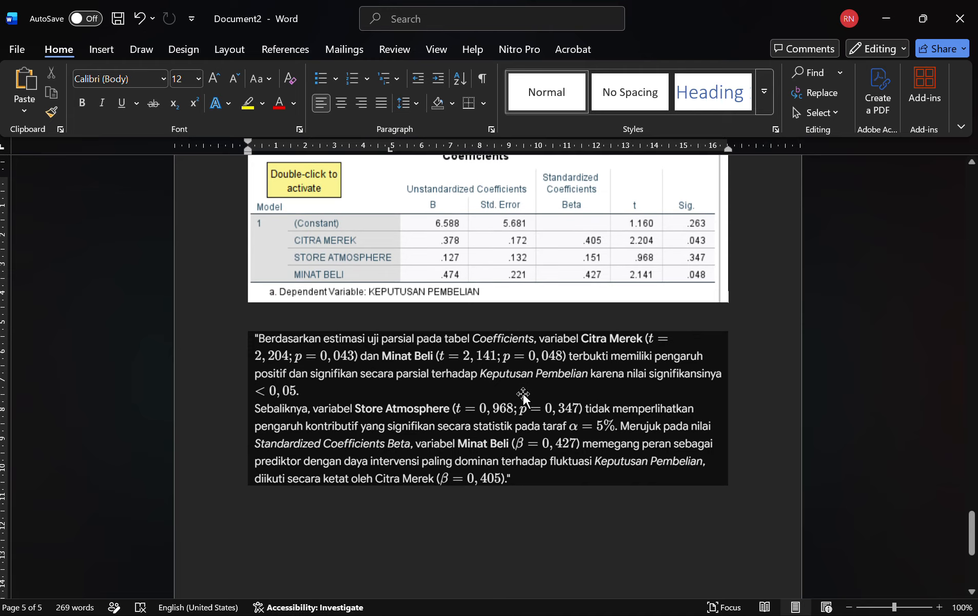
pyautogui.scroll(10, 521, 391)
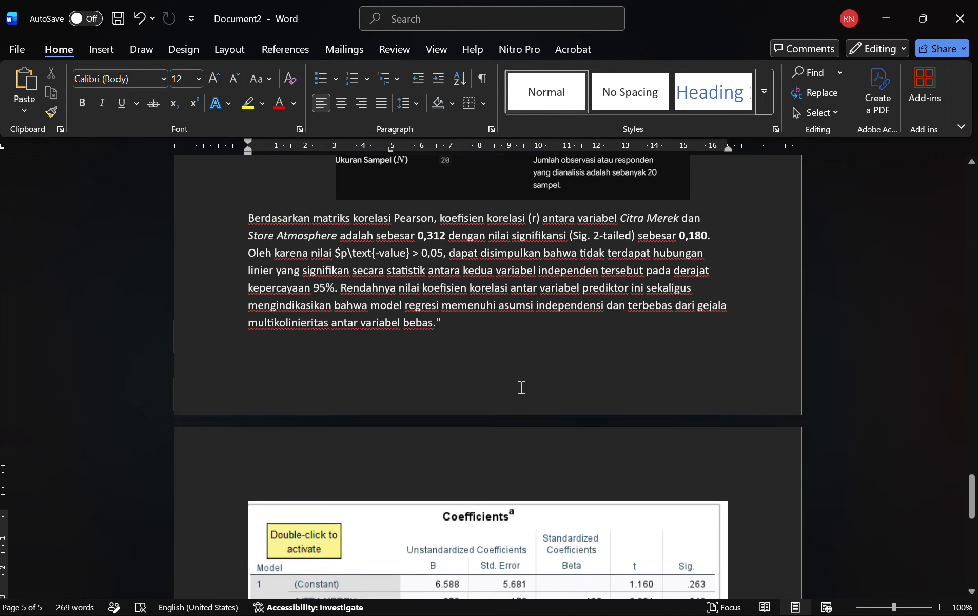
pyautogui.scroll(8, 520, 390)
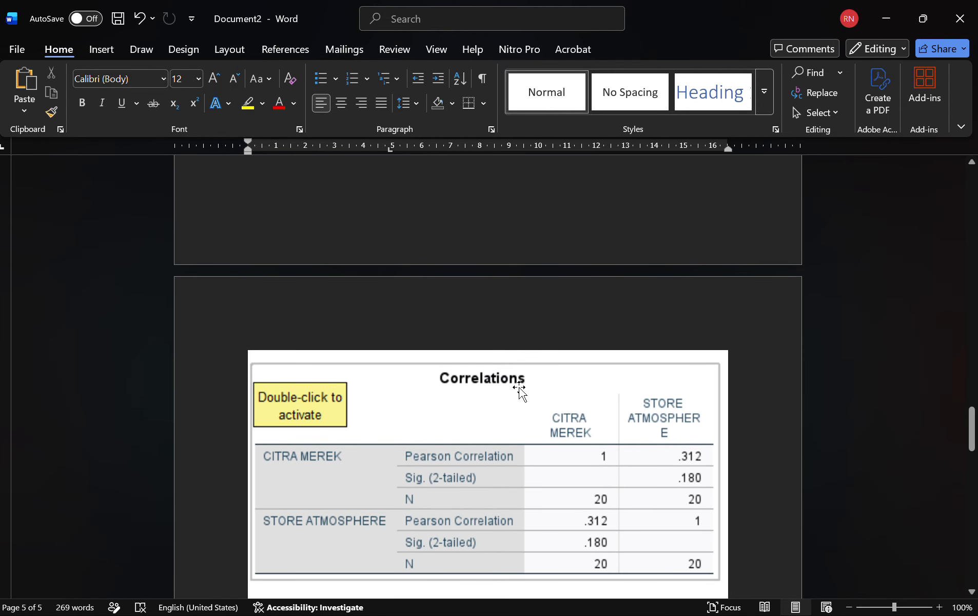
pyautogui.hotkey('alt', 'Tab')
pyautogui.press('Tab')
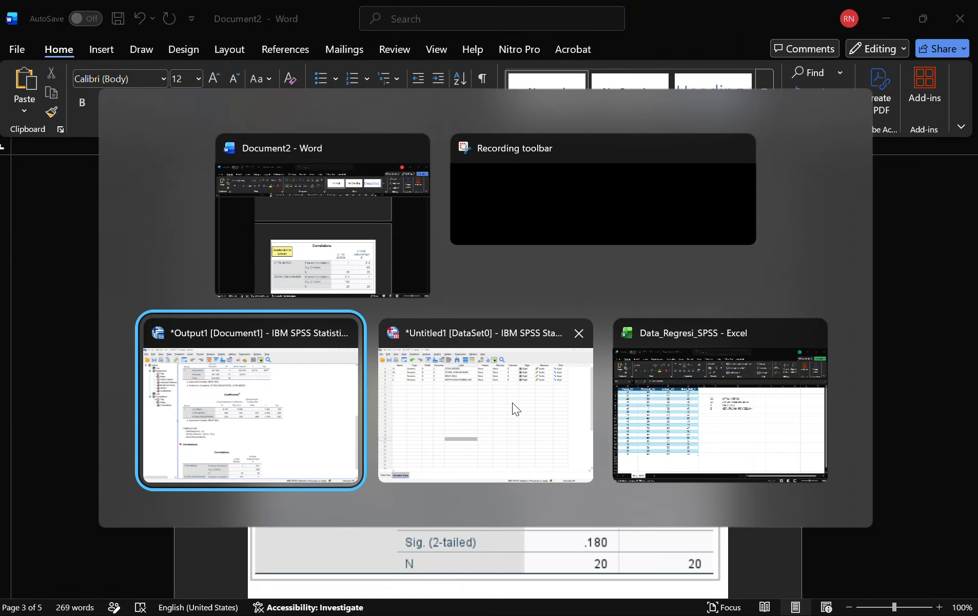
pyautogui.hotkey('alt', 'Tab')
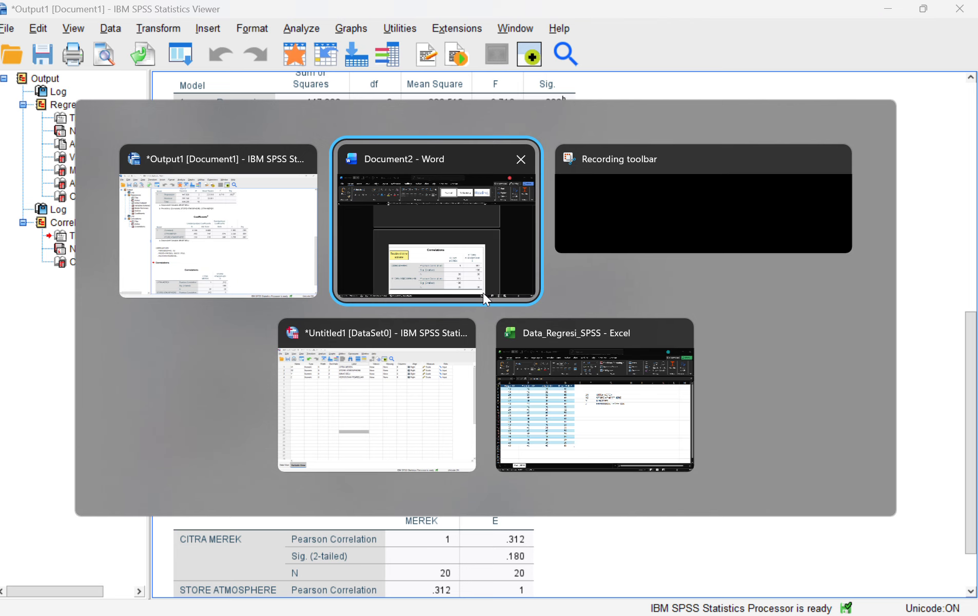
pyautogui.click(483, 292)
# Step: Examine the Coefficients table for dependent variable MINAT BELI and the interpretation of its constant and coefficients in the Word document
pyautogui.scroll(8, 519, 334)
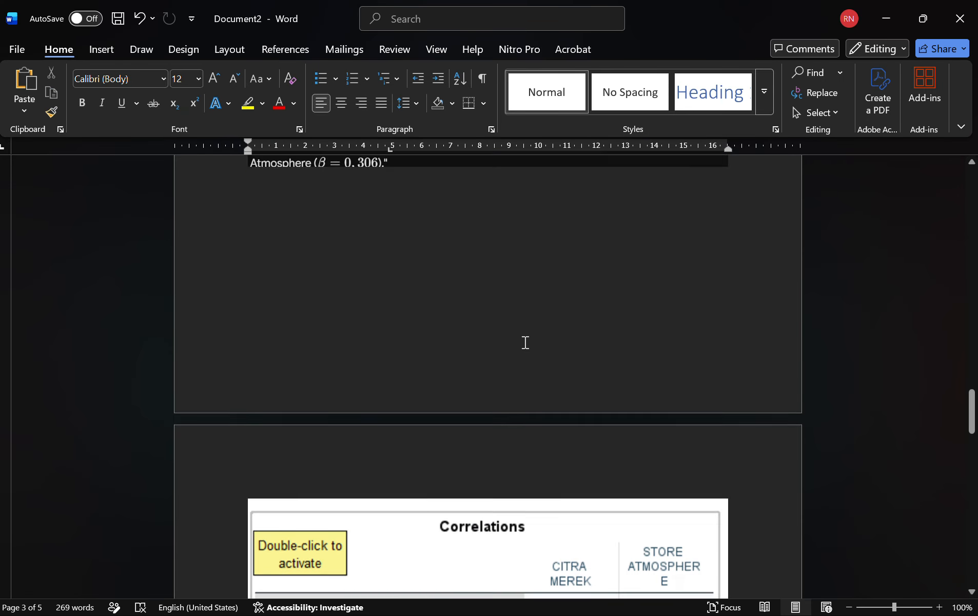
pyautogui.scroll(6, 524, 341)
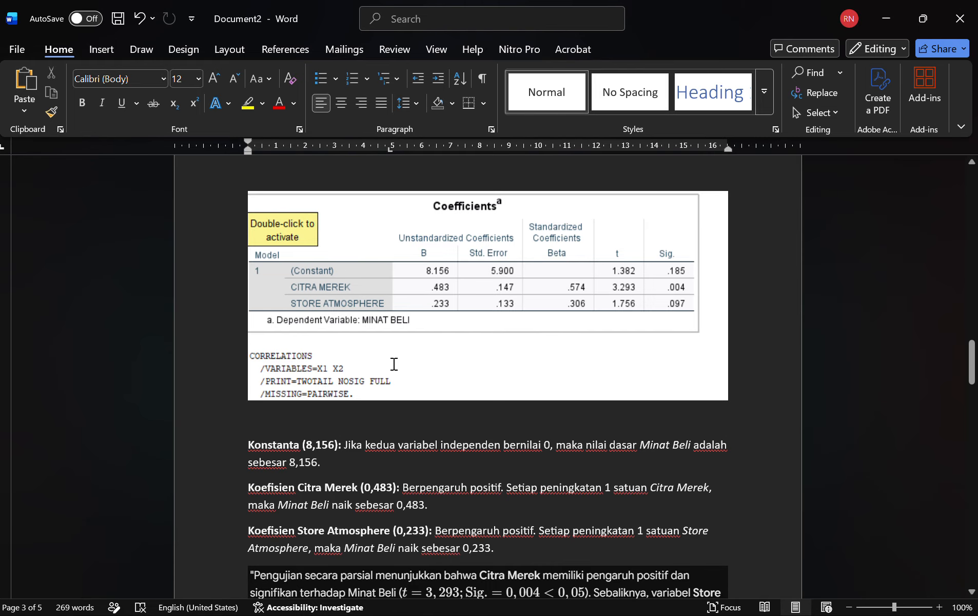
pyautogui.scroll(-2, 393, 364)
pyautogui.scroll(-1, 364, 351)
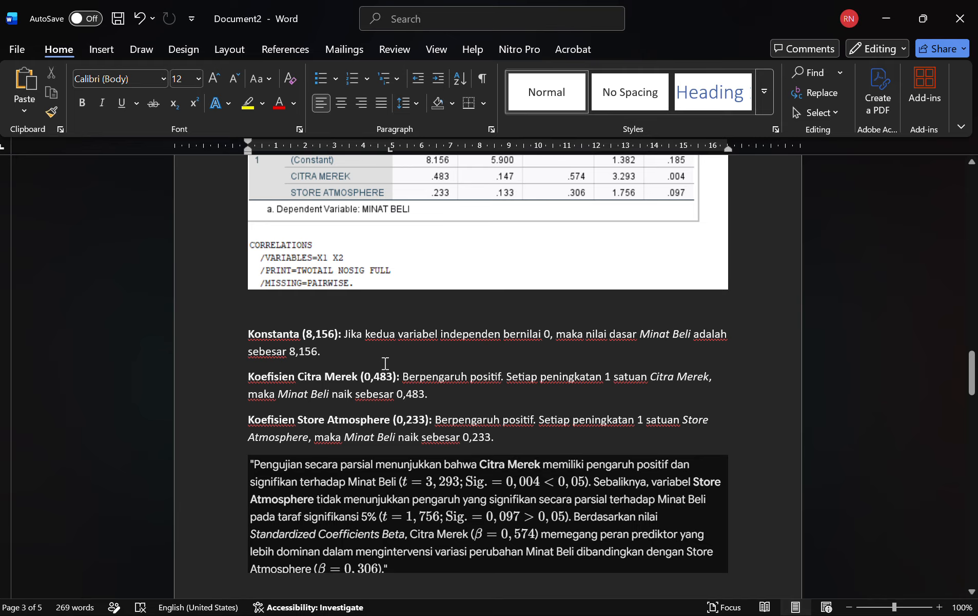
pyautogui.scroll(2, 419, 338)
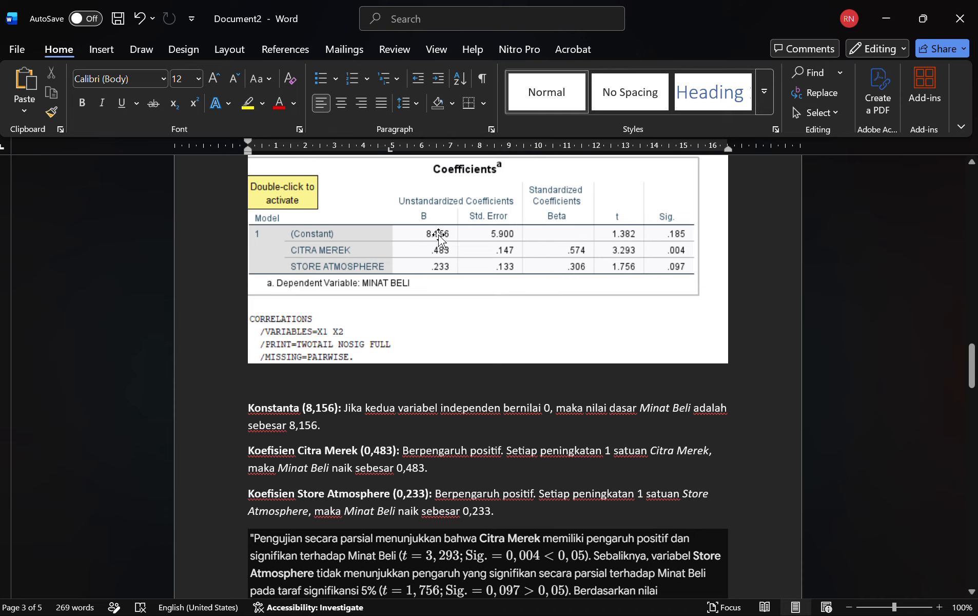
pyautogui.scroll(-1, 321, 398)
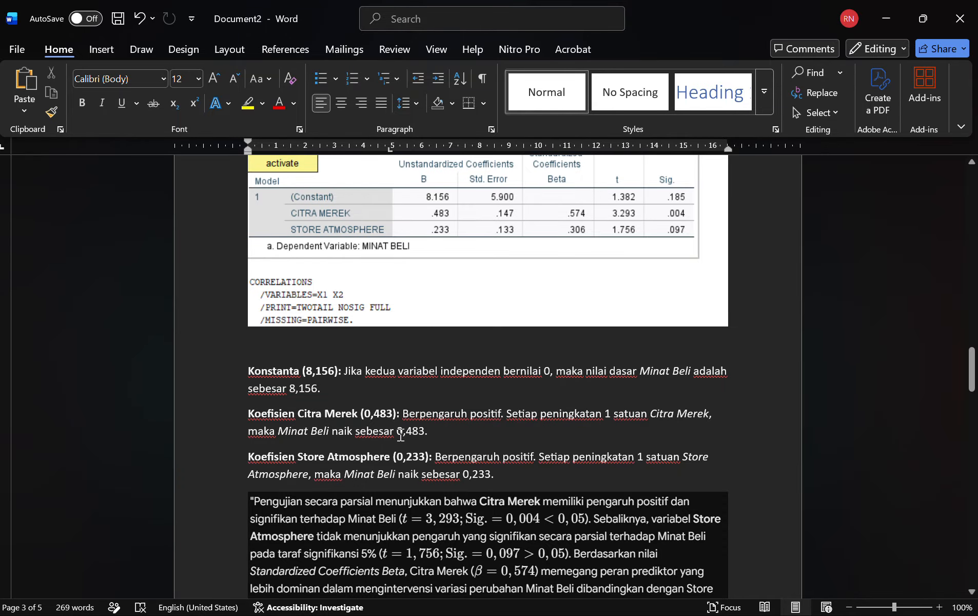
# Step: Compare the Coefficients table with the written coefficient interpretations and the partial-test paragraph on Citra Merek and Store Atmosphere
pyautogui.scroll(1, 563, 341)
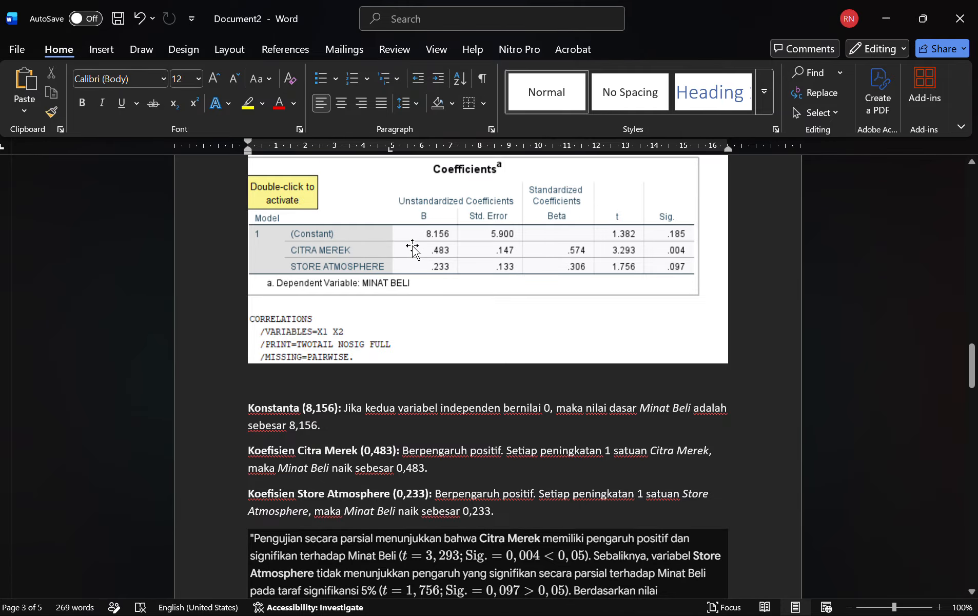
pyautogui.scroll(-2, 428, 246)
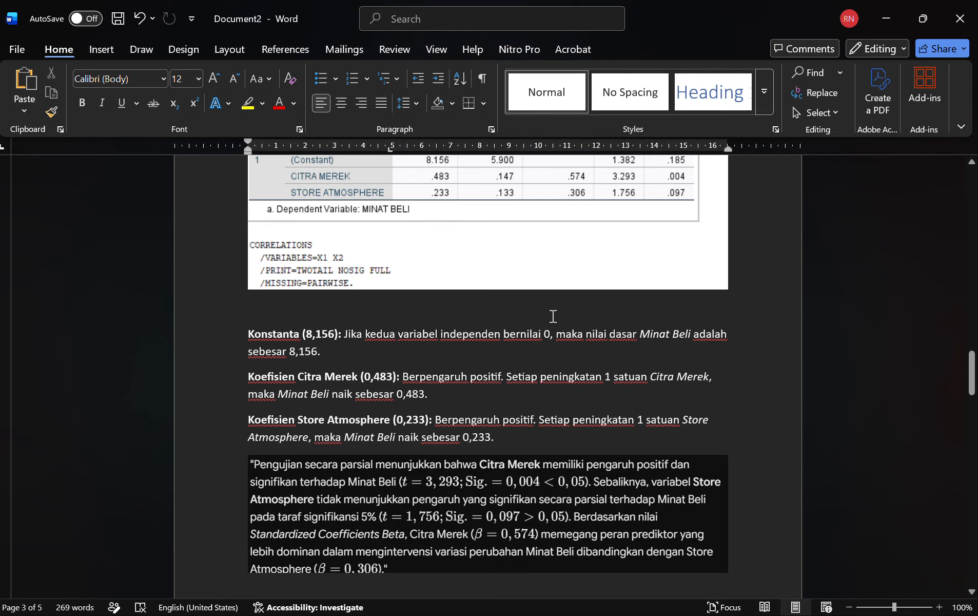
pyautogui.scroll(2, 559, 318)
pyautogui.scroll(-1, 522, 485)
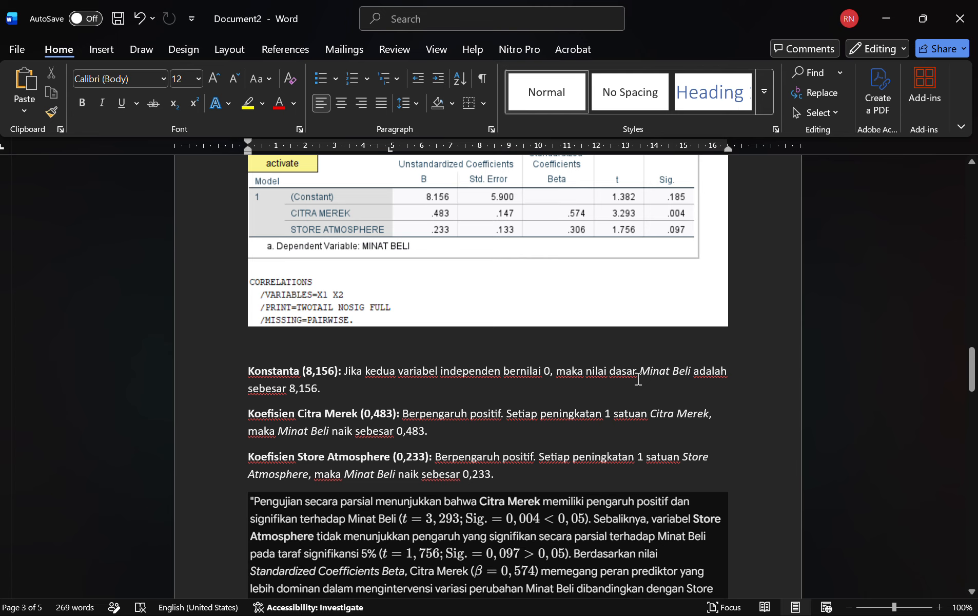
pyautogui.scroll(1, 517, 258)
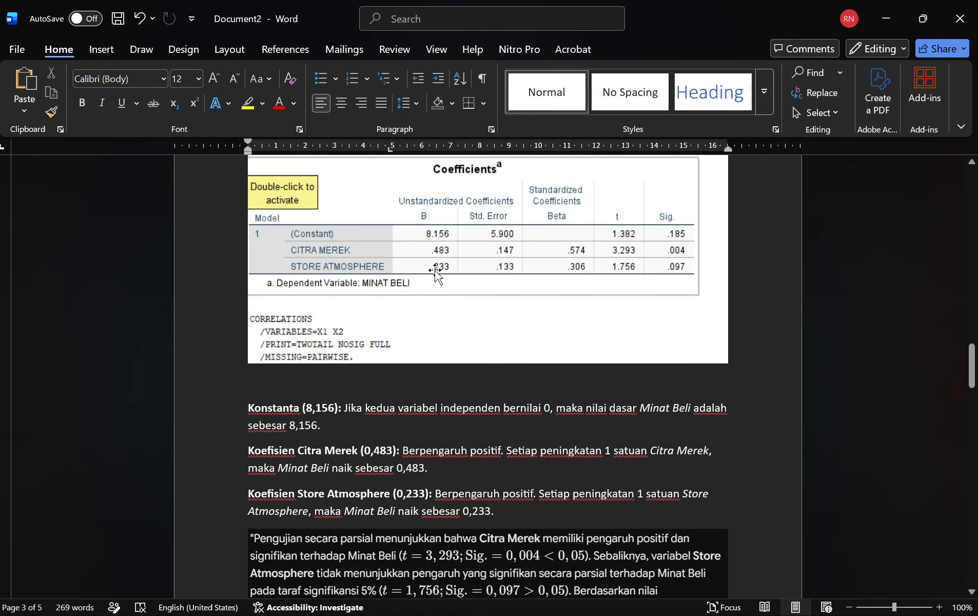
pyautogui.scroll(-3, 436, 271)
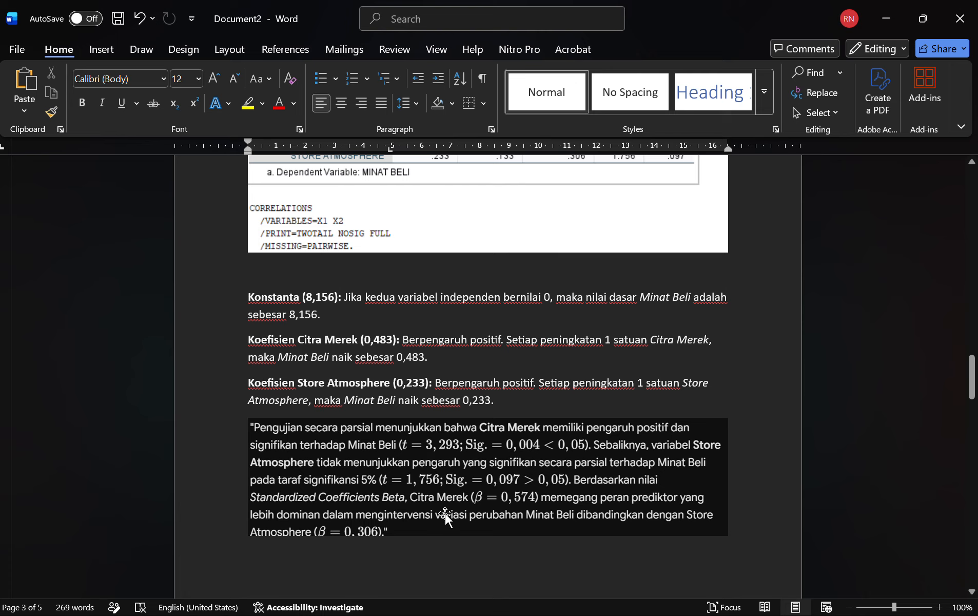
pyautogui.scroll(3, 579, 502)
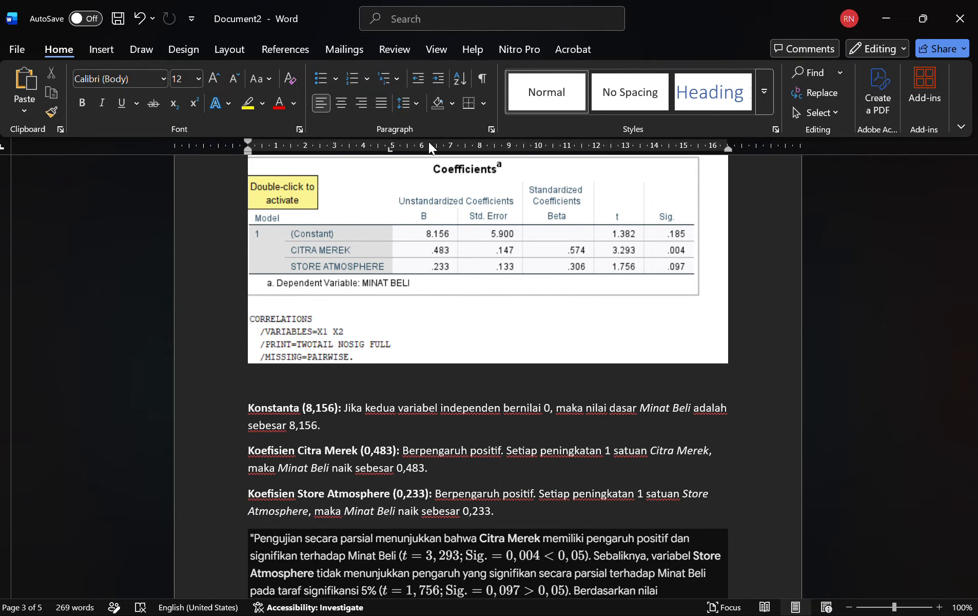
# Step: Switch to the SPSS output viewer to check its Correlations table, and return to Document2 in Word
pyautogui.click(397, 28)
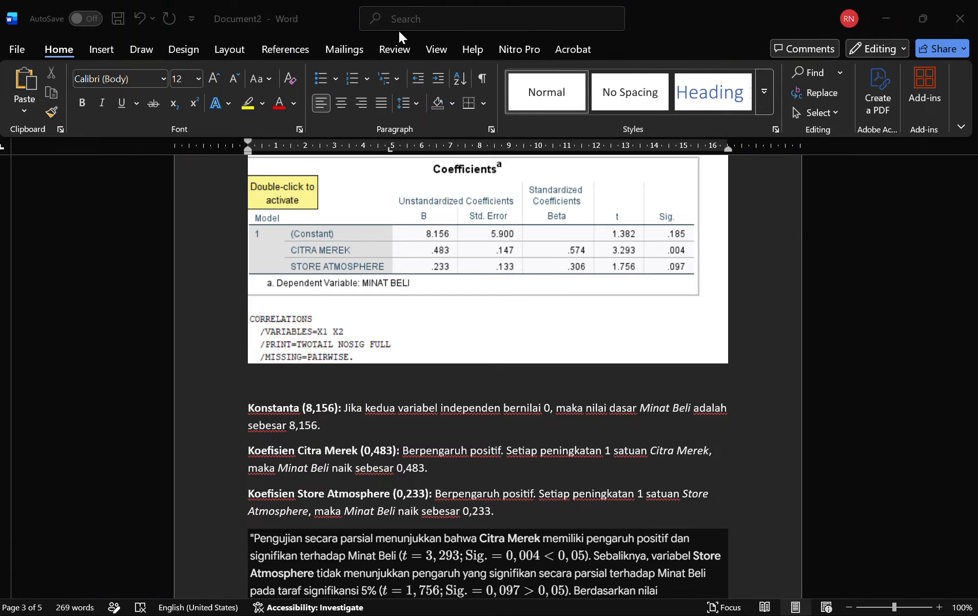
pyautogui.hotkey('alt', 'Tab')
pyautogui.hotkey('alt', 'Tab')
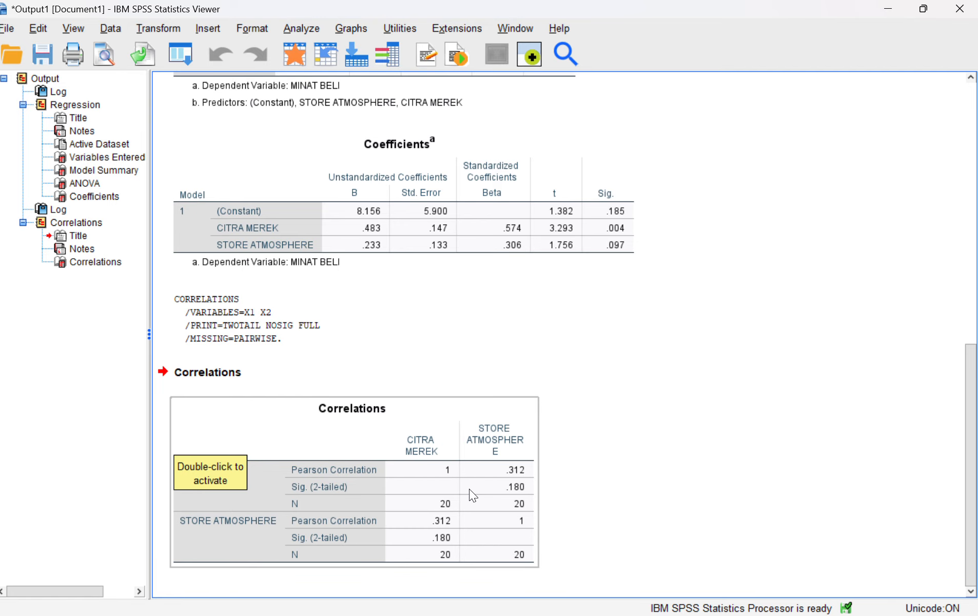
pyautogui.hotkey('alt', 'Tab')
pyautogui.hotkey('alt', 'Tab')
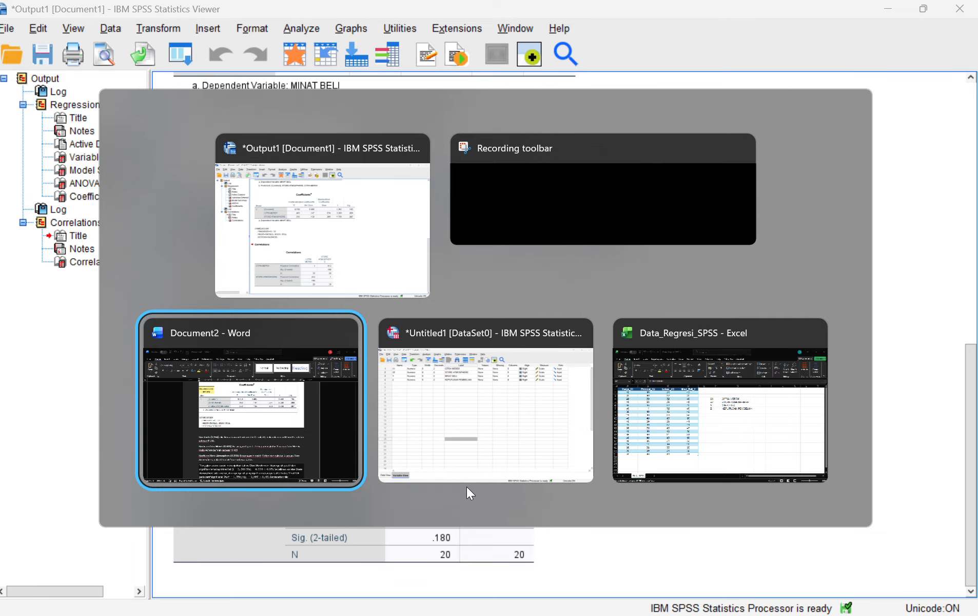
pyautogui.hotkey('alt', 'Tab')
pyautogui.hotkey('alt', 'Tab')
pyautogui.hotkey('alt', 'Tab')
pyautogui.hotkey('alt', 'Tab')
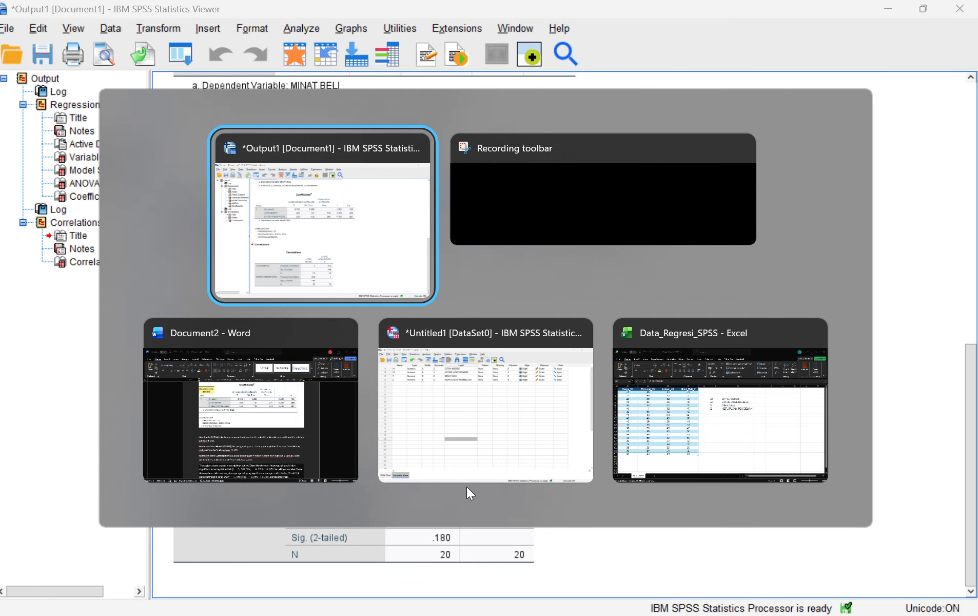
pyautogui.hotkey('alt', 'Tab')
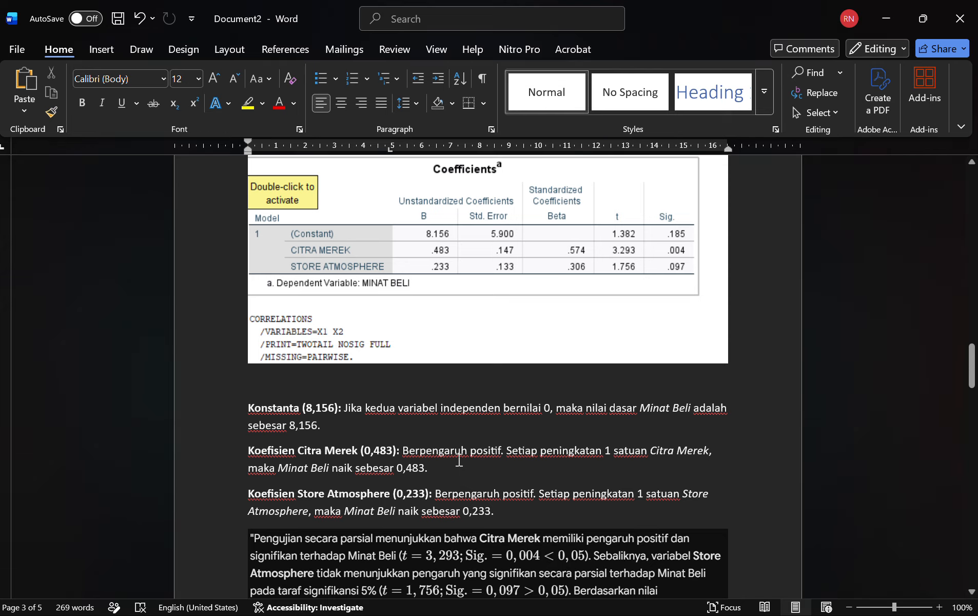
# Step: Examine the Correlations table, the Pearson interpretation table and the concluding paragraph on Citra Merek and Store Atmosphere
pyautogui.scroll(-3, 467, 390)
pyautogui.scroll(-10, 468, 385)
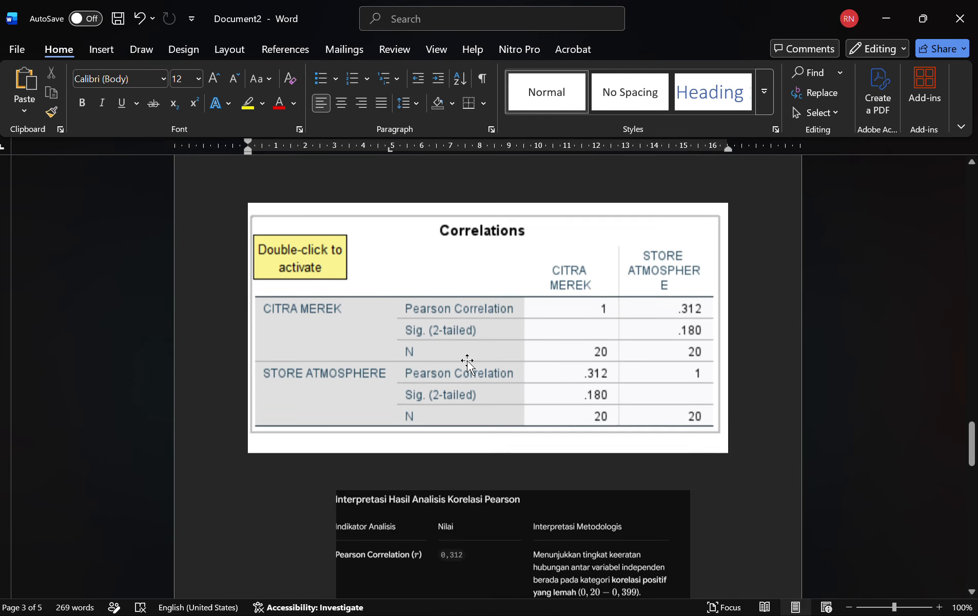
pyautogui.scroll(-2, 467, 358)
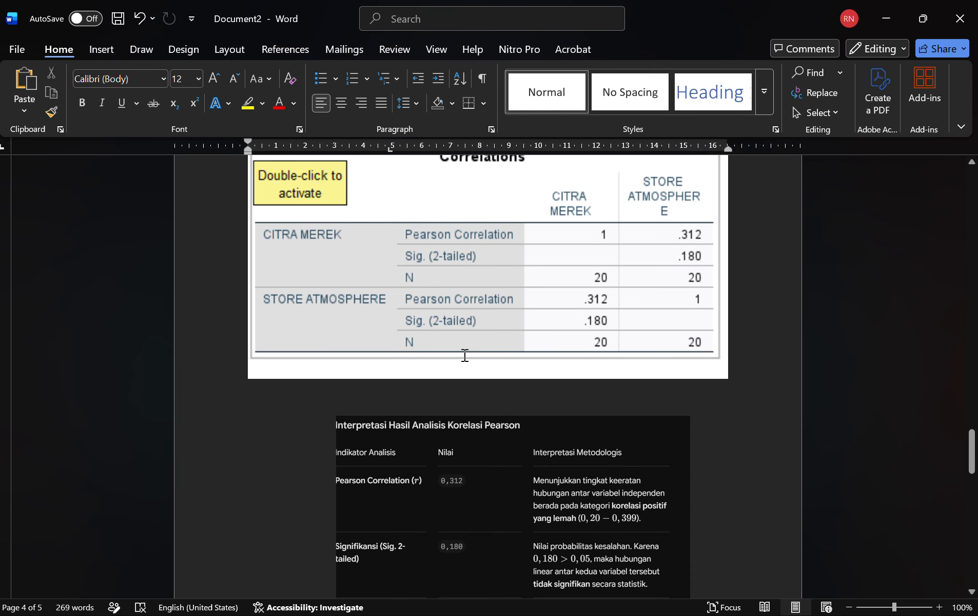
pyautogui.scroll(-4, 464, 357)
pyautogui.scroll(-2, 463, 355)
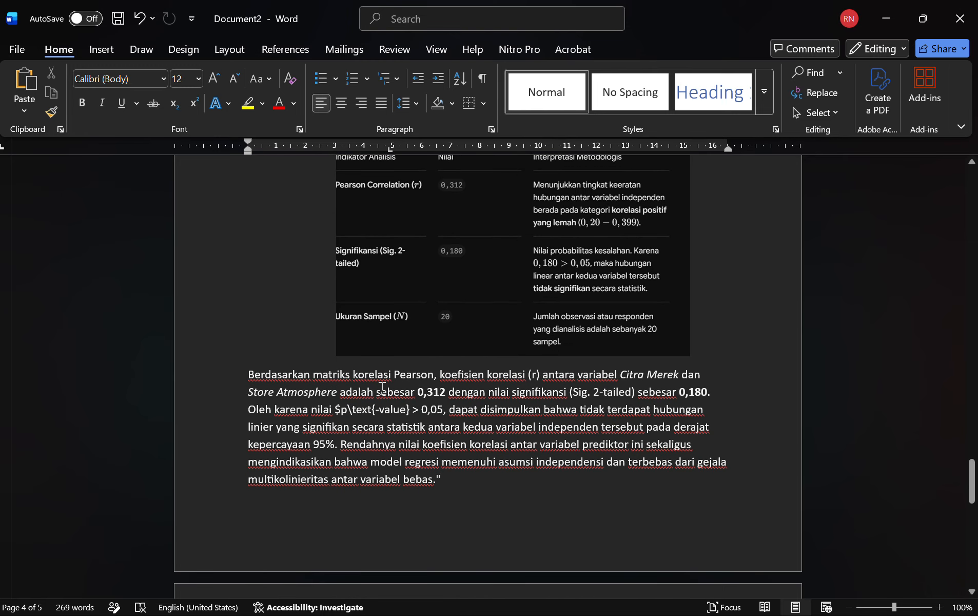
pyautogui.scroll(2, 414, 368)
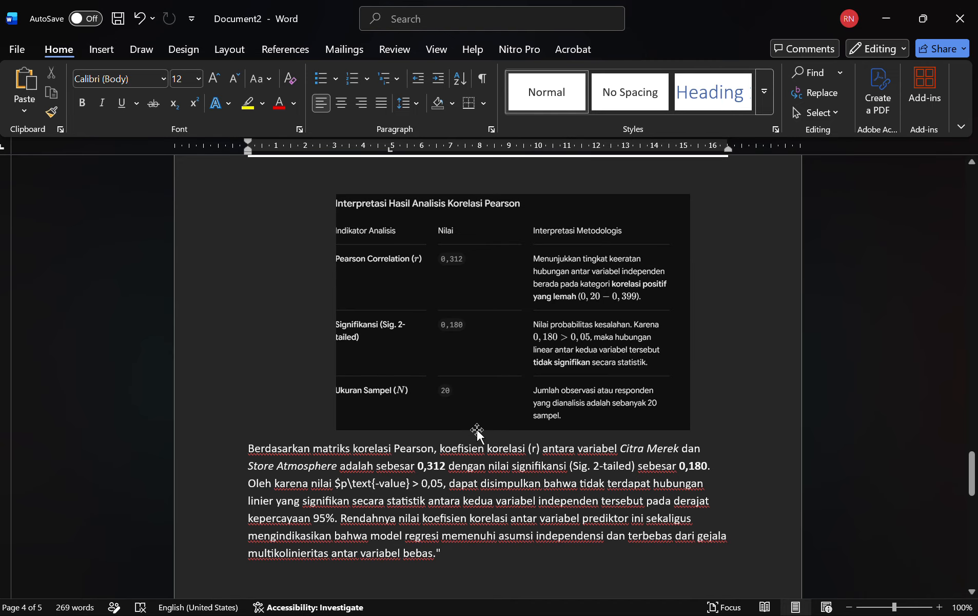
pyautogui.scroll(-5, 478, 430)
pyautogui.scroll(3, 478, 429)
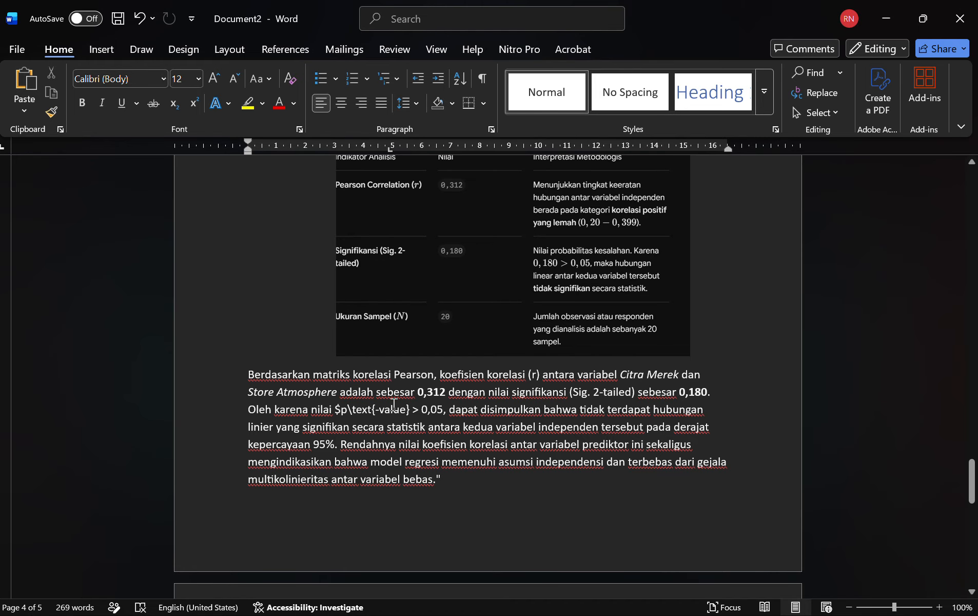
pyautogui.scroll(3, 483, 385)
pyautogui.scroll(3, 483, 385)
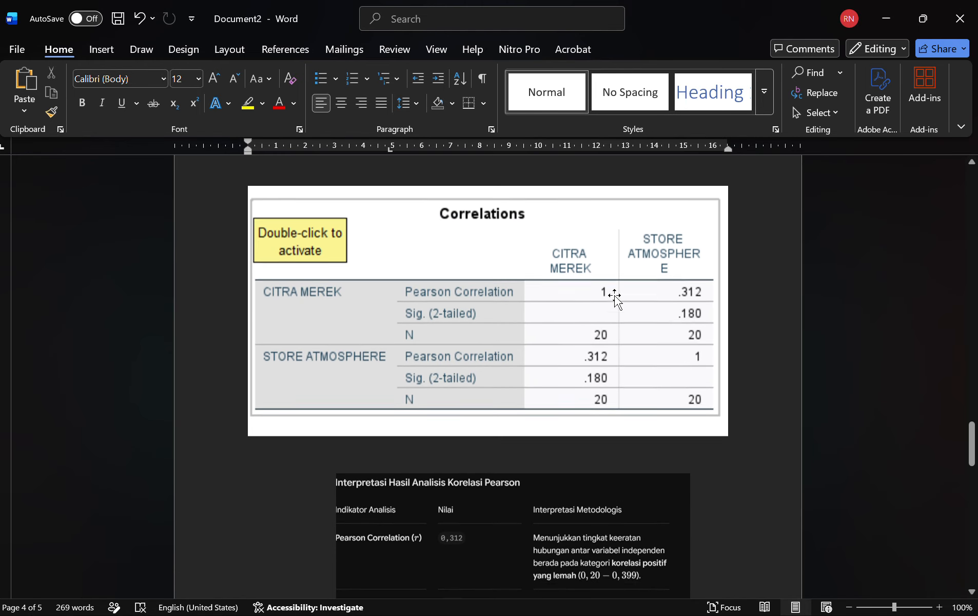
pyautogui.scroll(-3, 521, 367)
pyautogui.scroll(-3, 522, 367)
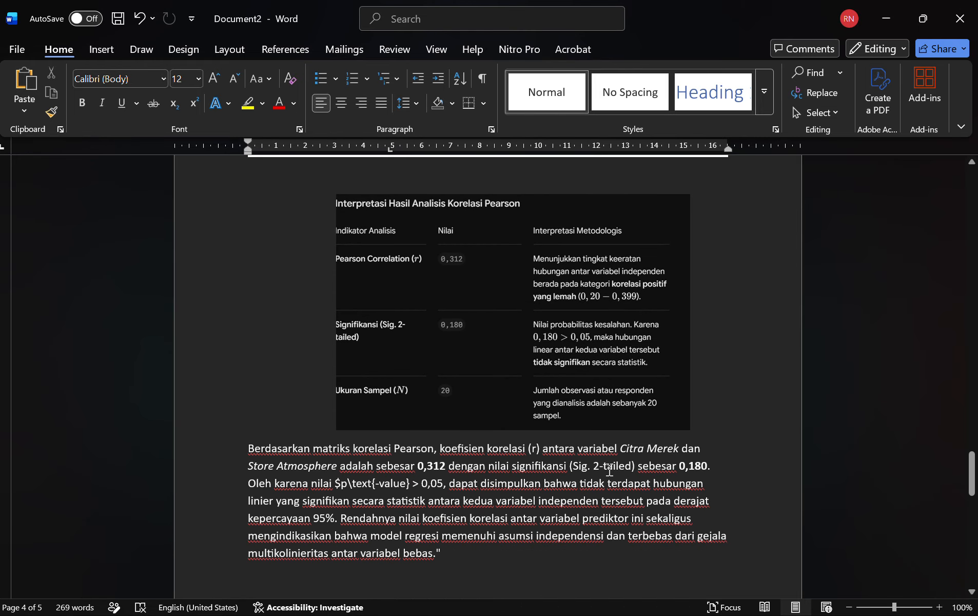
pyautogui.write(',')
pyautogui.scroll(3, 462, 463)
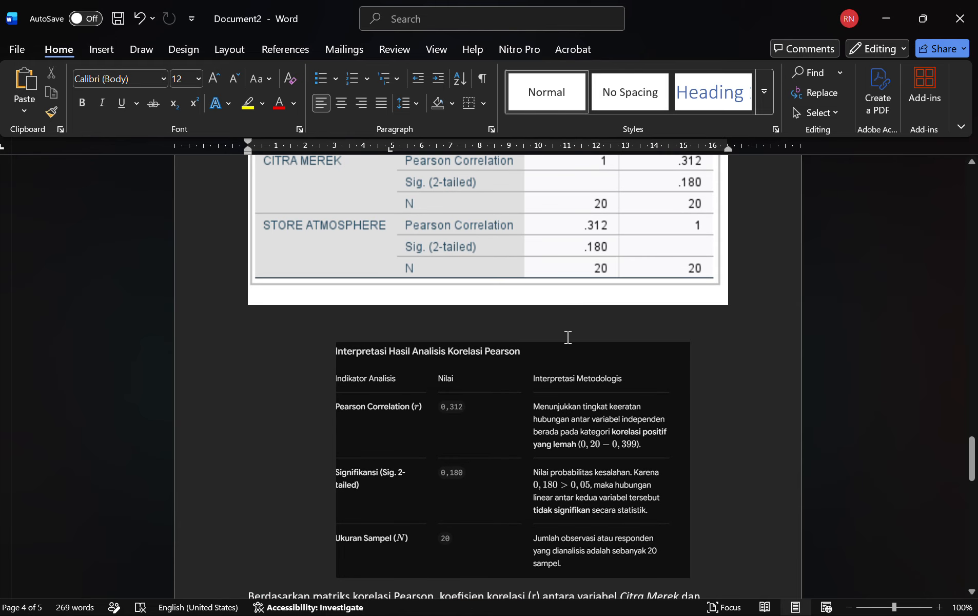
pyautogui.scroll(-4, 568, 336)
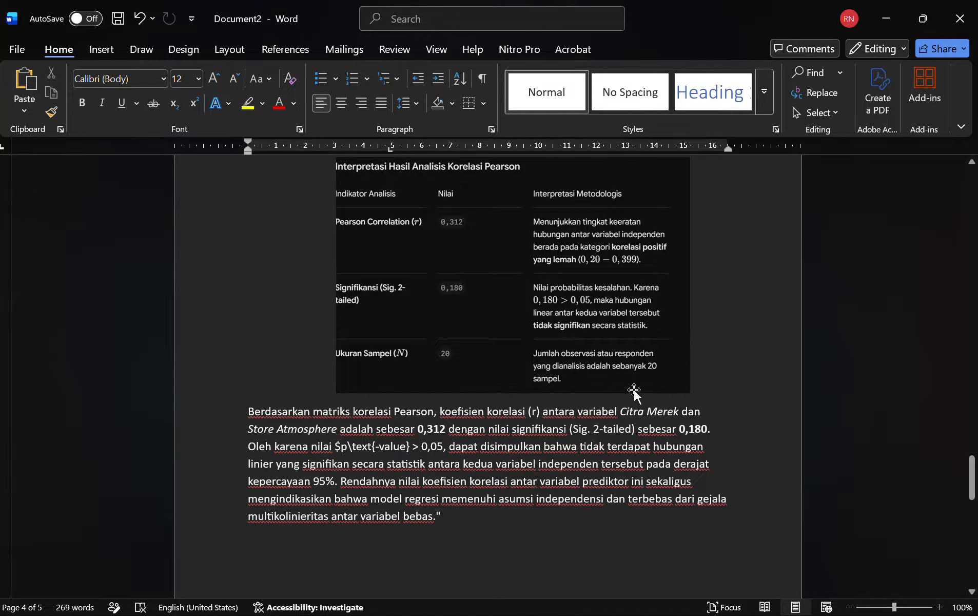
pyautogui.scroll(6, 635, 393)
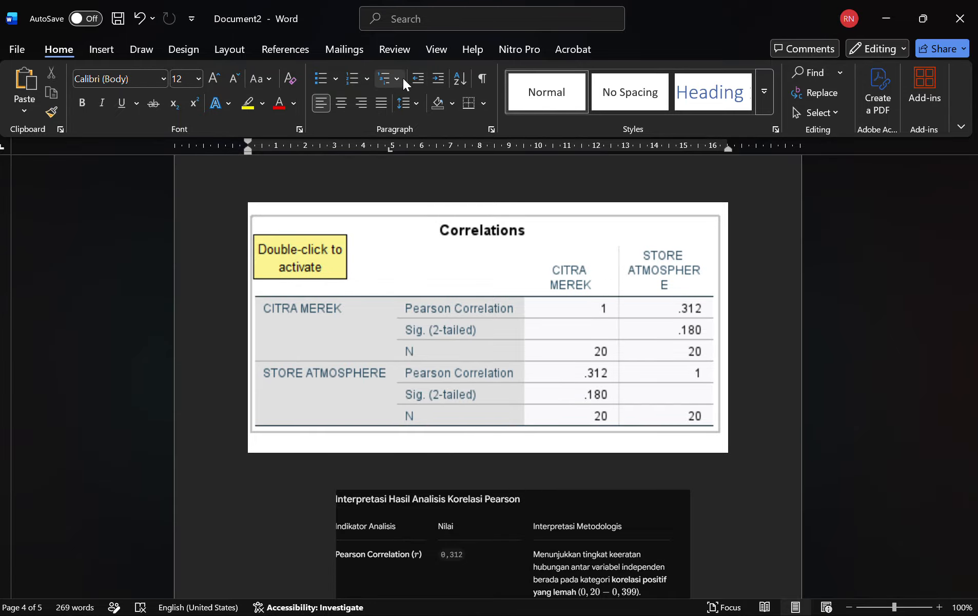
# Step: Review the Model Summary table at the start of the document and the written interpretation of R, R Square and Adjusted R Square
pyautogui.click(402, 26)
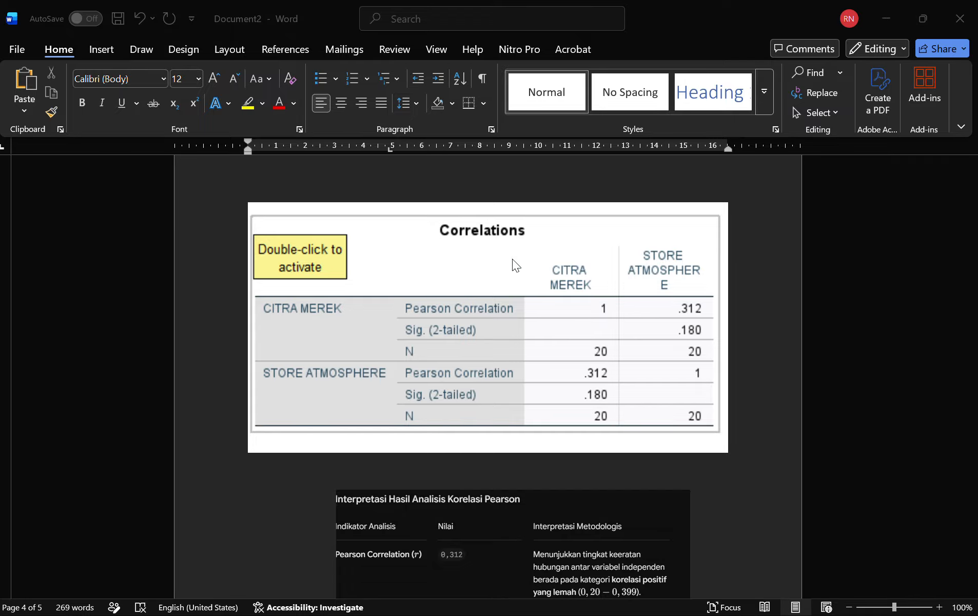
pyautogui.scroll(15, 429, 402)
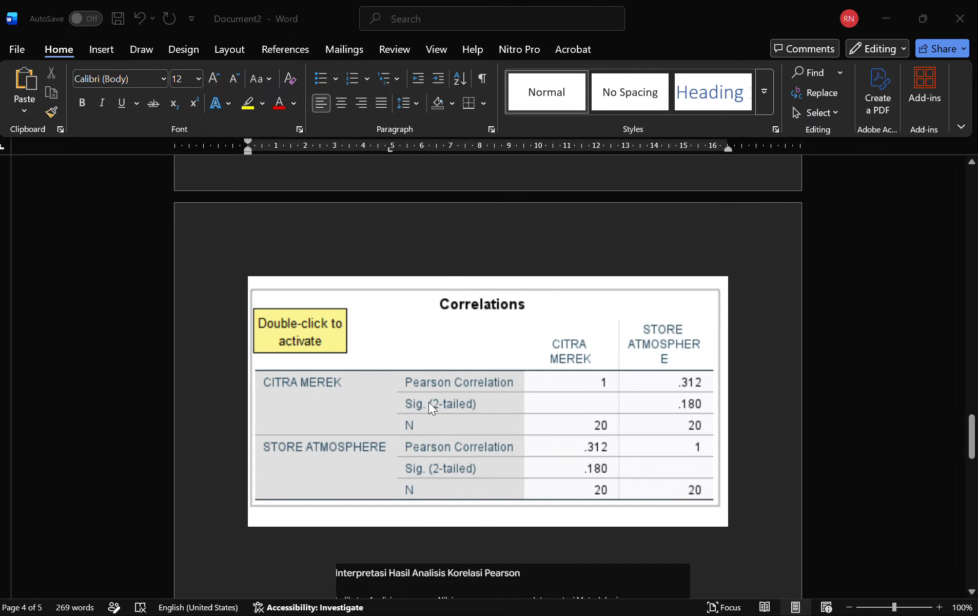
pyautogui.scroll(12, 430, 402)
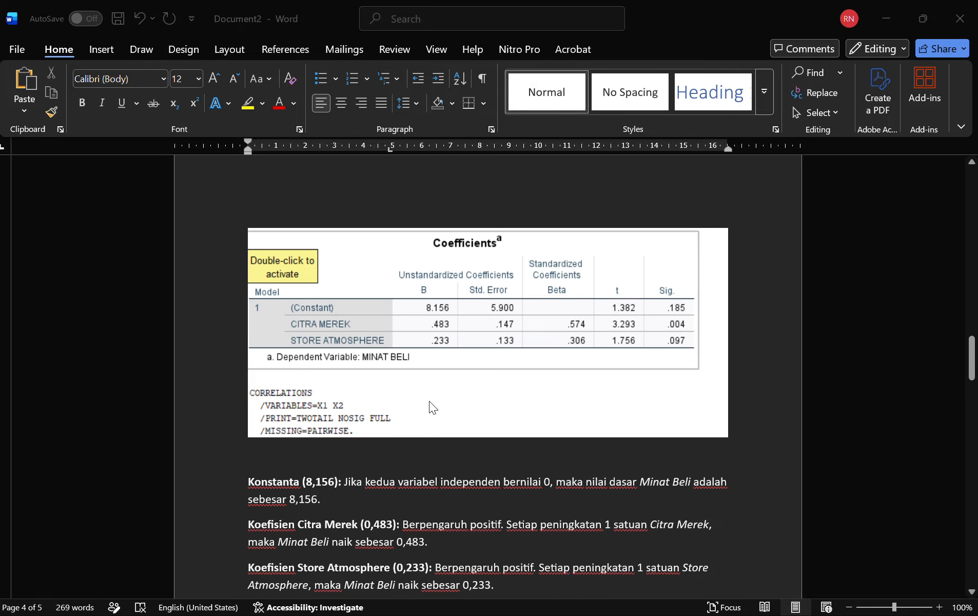
pyautogui.scroll(10, 430, 402)
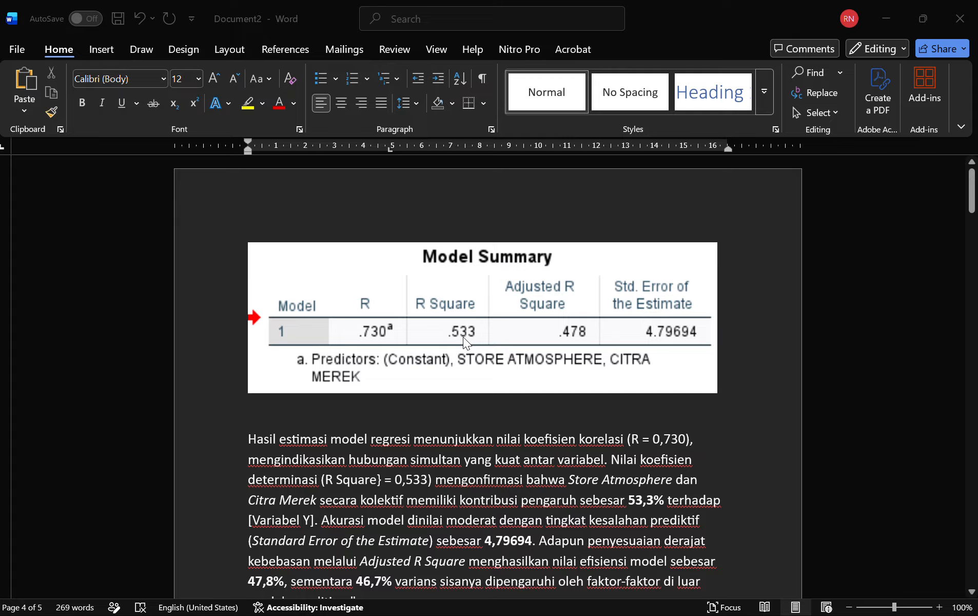
pyautogui.scroll(-1, 470, 340)
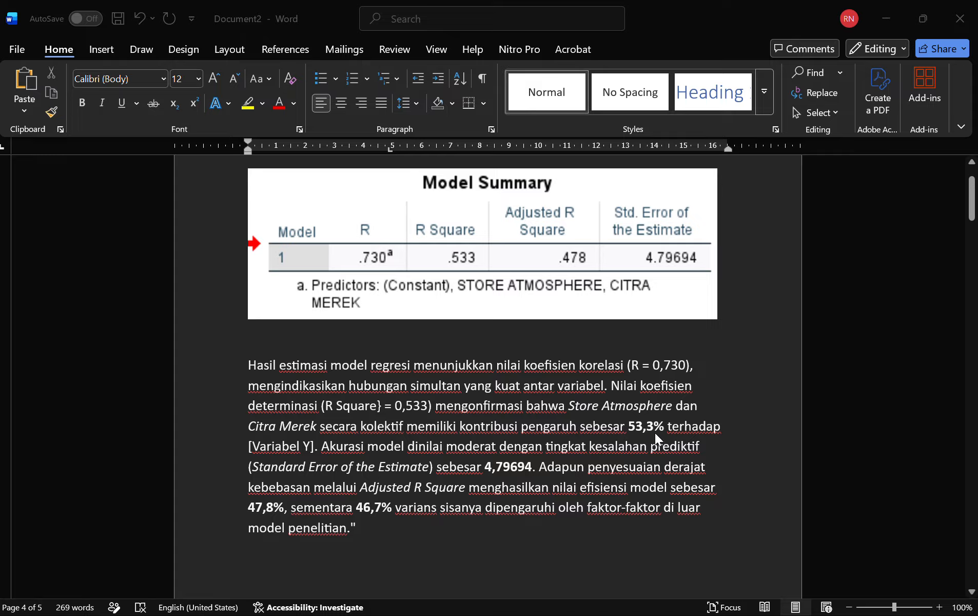
pyautogui.scroll(1, 669, 430)
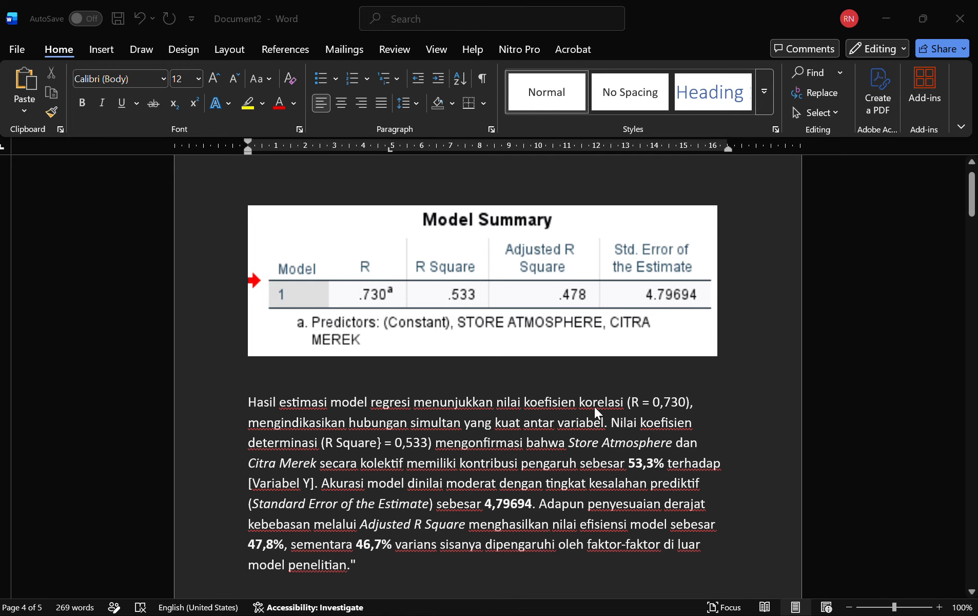
pyautogui.scroll(-1, 559, 409)
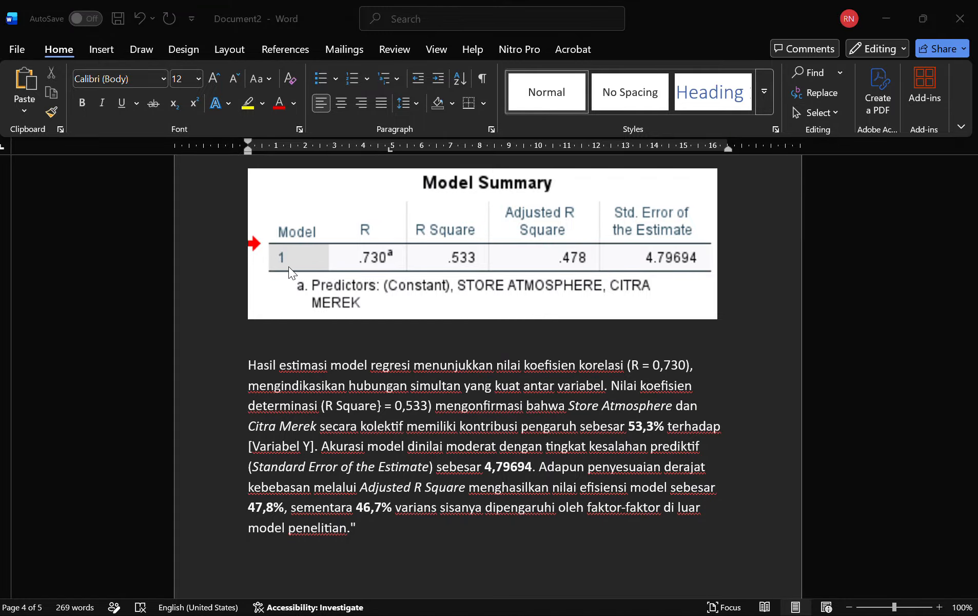
# Step: Switch to the SPSS Data Editor and set up a linear regression with KEPUTUSAN PEMBELIAN as the dependent variable instead of MINAT BELI [Y]
pyautogui.hotkey('alt', 'Tab')
pyautogui.hotkey('alt', 'Tab')
pyautogui.hotkey('alt', 'Tab')
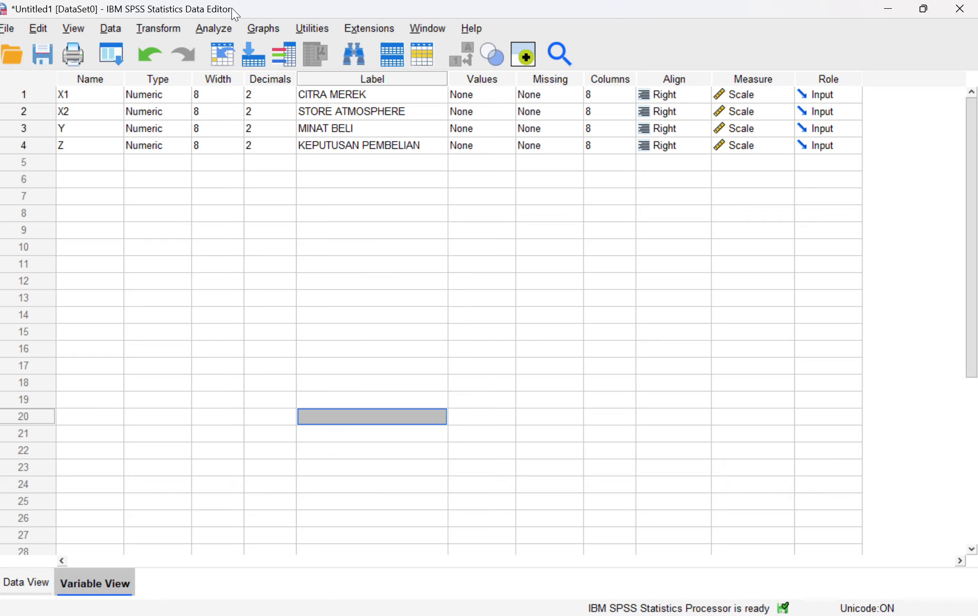
pyautogui.click(213, 28)
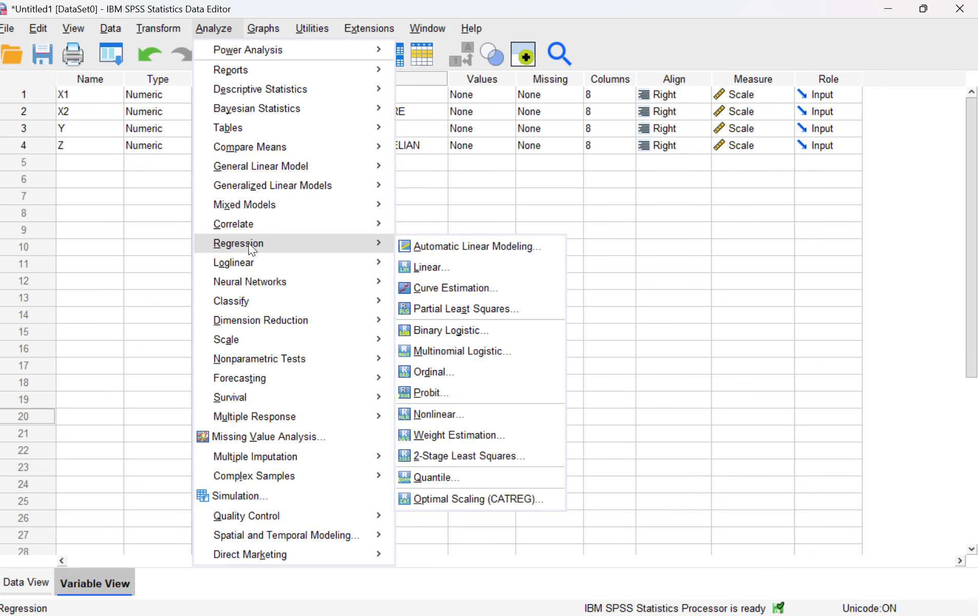
pyautogui.moveTo(247, 262)
pyautogui.moveTo(384, 243)
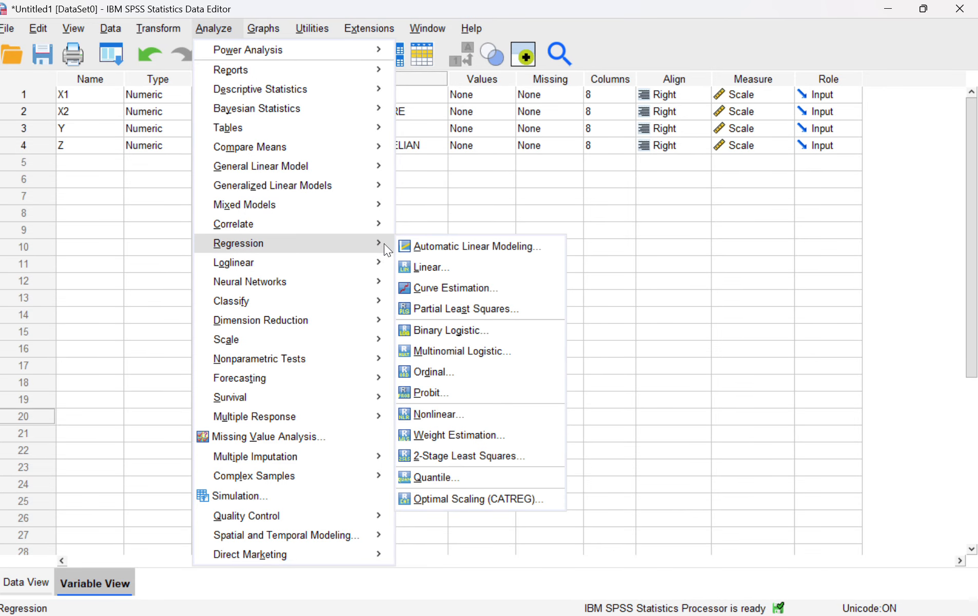
pyautogui.click(411, 264)
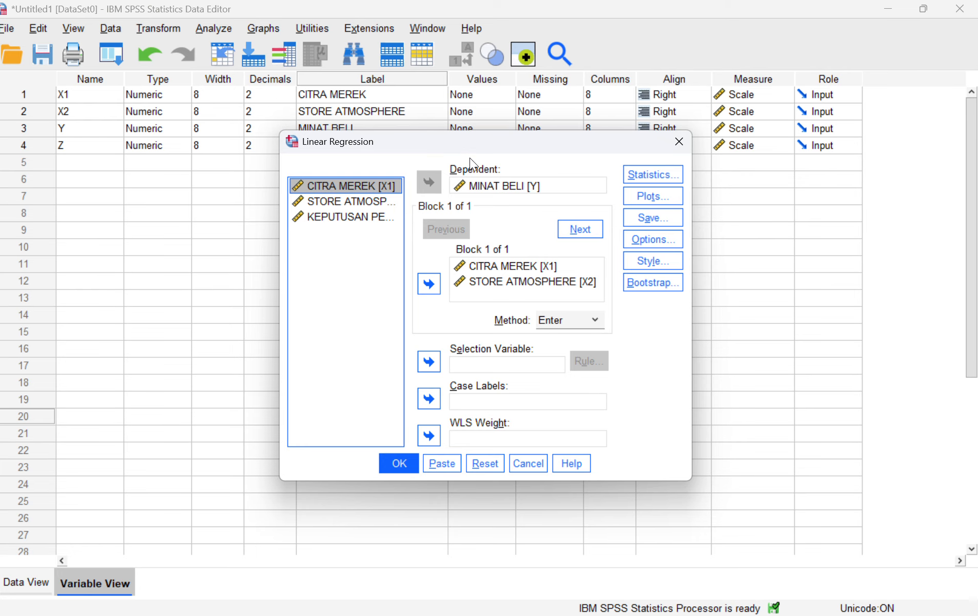
pyautogui.click(493, 186)
pyautogui.click(429, 183)
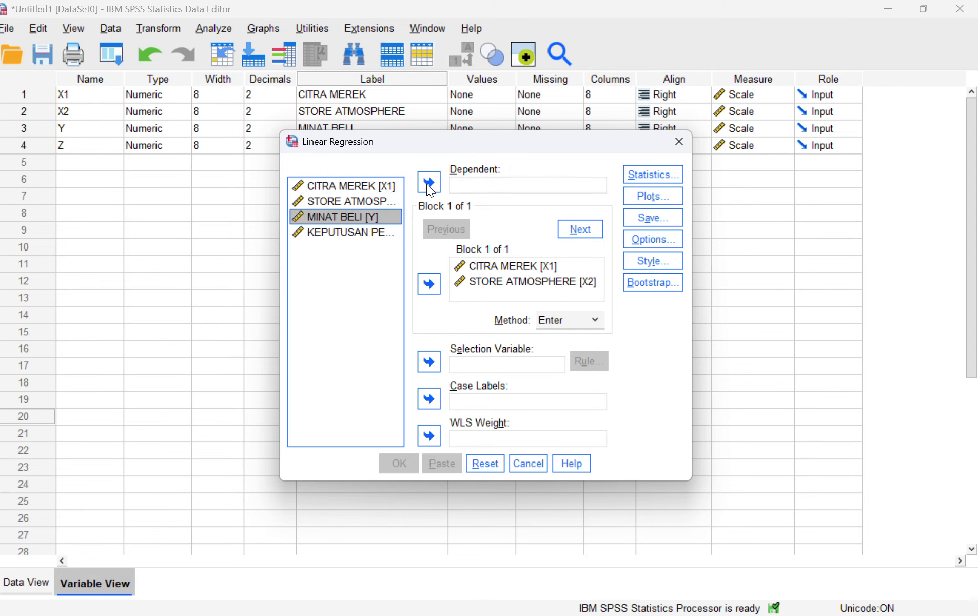
pyautogui.click(341, 232)
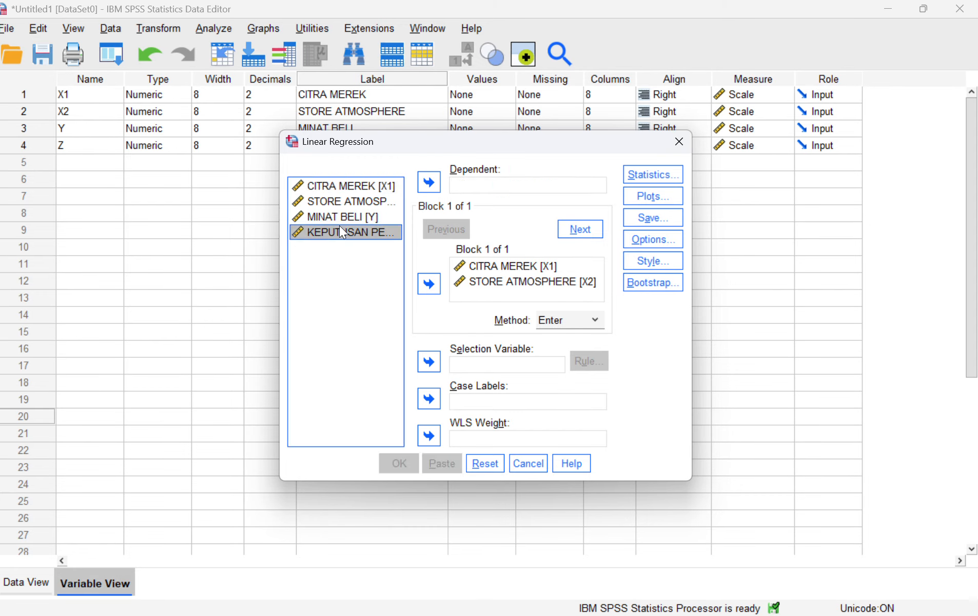
pyautogui.click(428, 182)
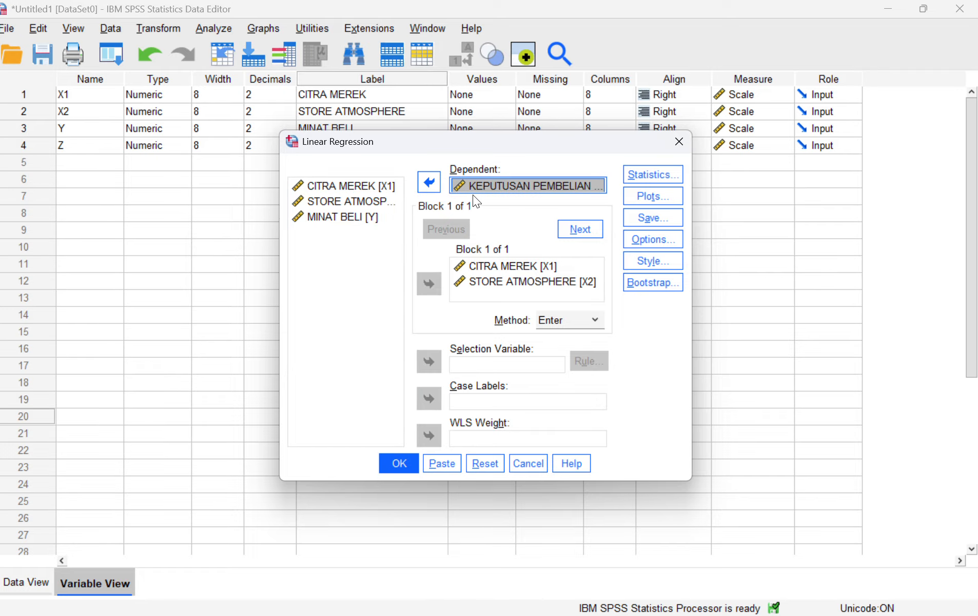
# Step: Add MINAT BELI [Y] to the independent variables alongside CITRA MEREK and STORE ATMOSPHERE, and run the linear regression
pyautogui.click(335, 219)
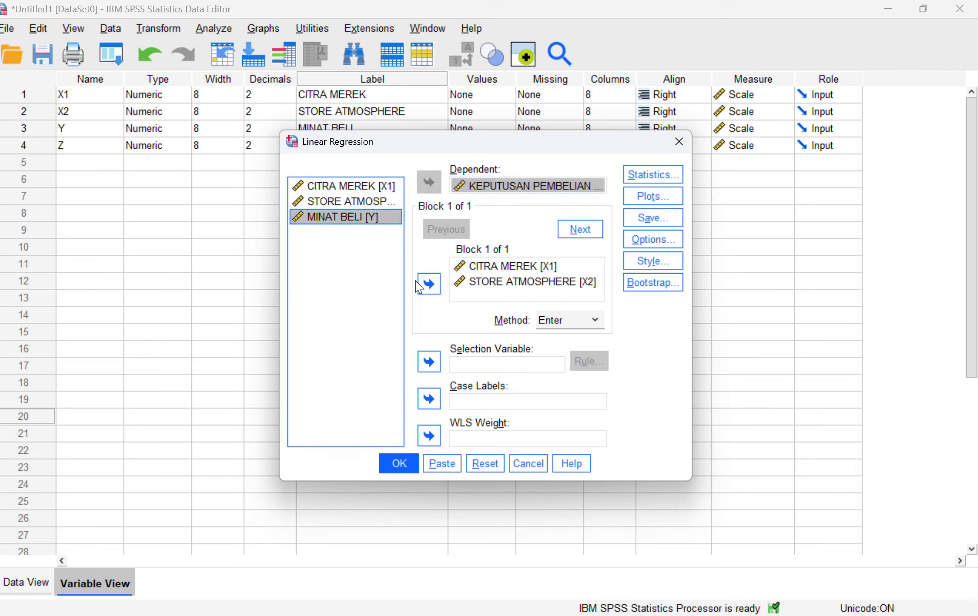
pyautogui.click(429, 284)
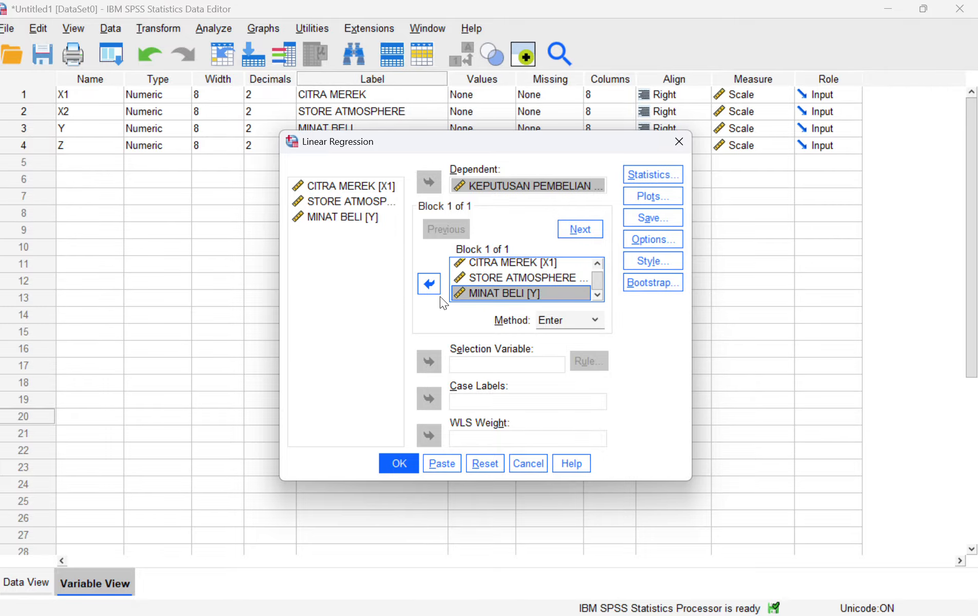
pyautogui.click(397, 462)
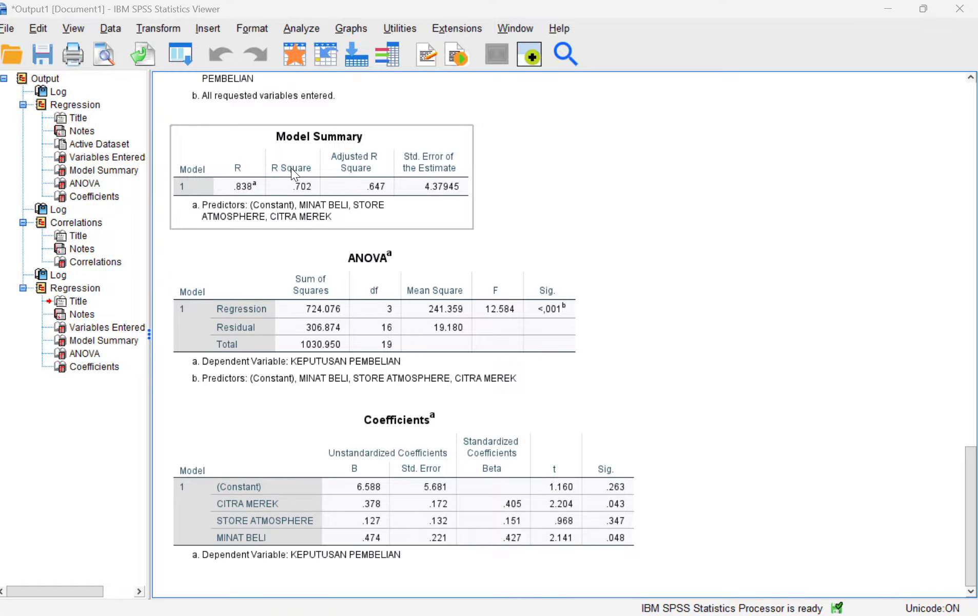
# Step: Switch to Document2 in Word and read the Coefficients table for KEPUTUSAN PEMBELIAN with its written interpretation on the last page
pyautogui.hotkey('alt', 'Tab')
pyautogui.hotkey('alt', 'Tab')
pyautogui.hotkey('alt', 'Tab')
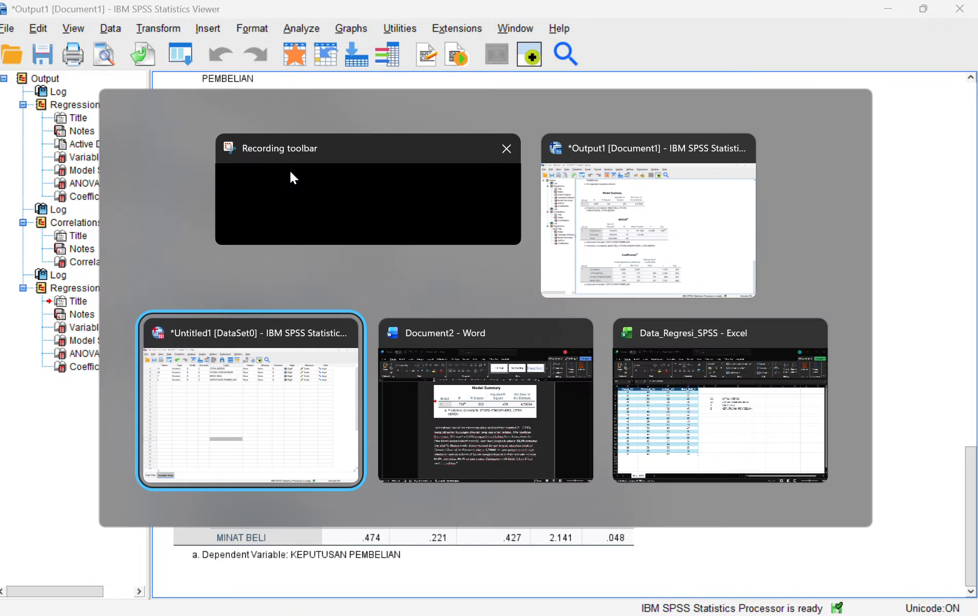
pyautogui.scroll(-12, 649, 330)
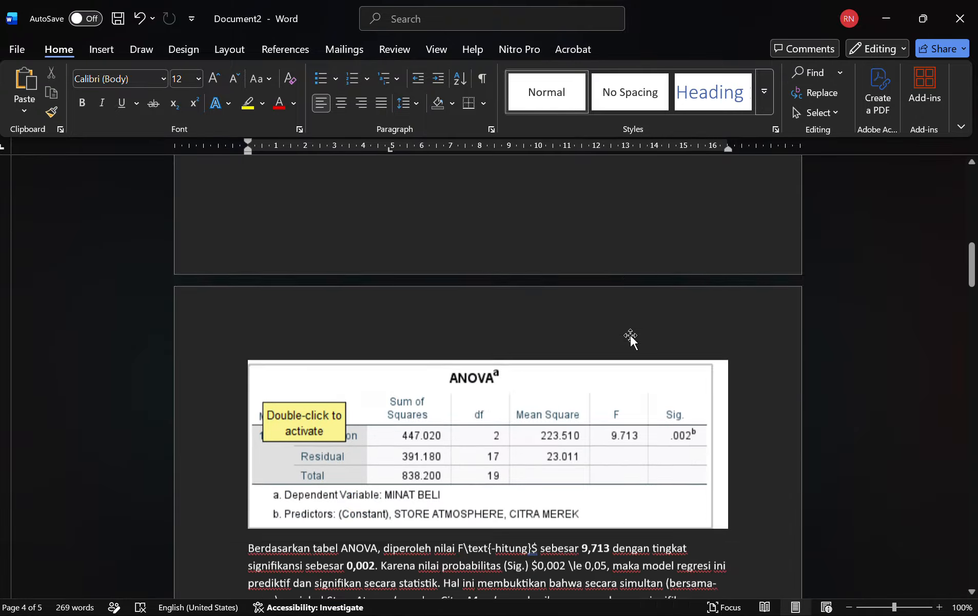
pyautogui.scroll(-20, 625, 341)
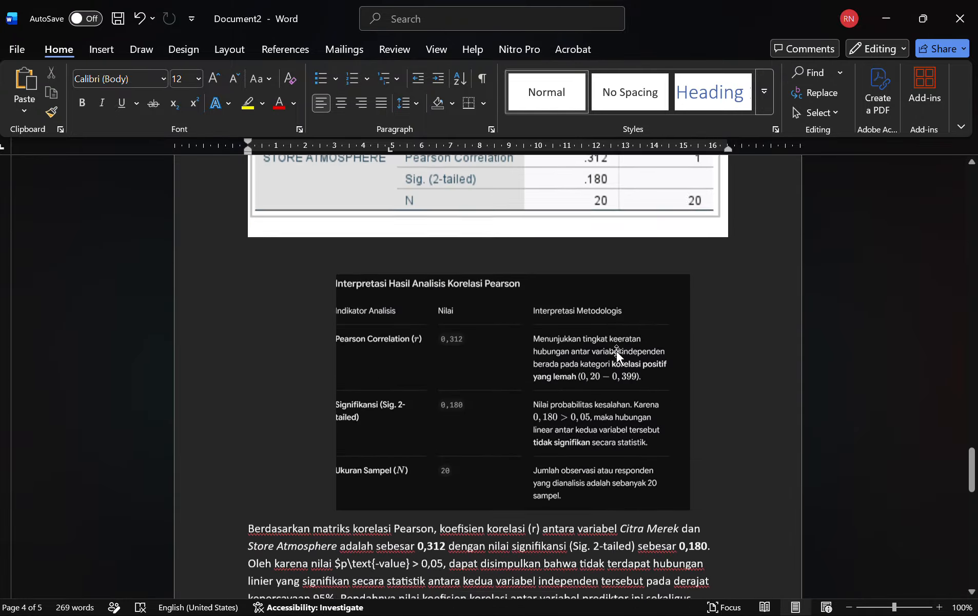
pyautogui.scroll(-11, 618, 351)
pyautogui.scroll(5, 617, 349)
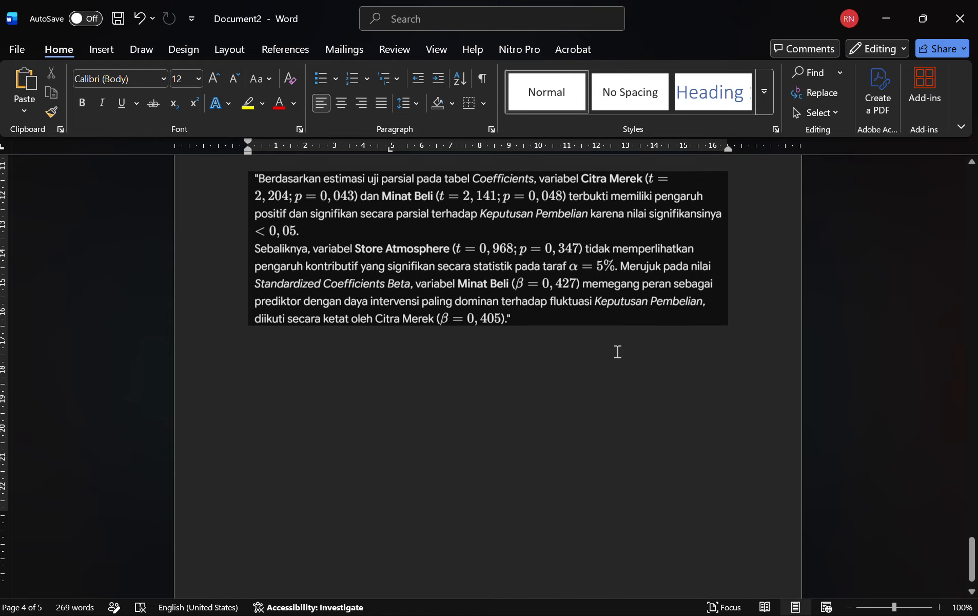
pyautogui.scroll(3, 617, 351)
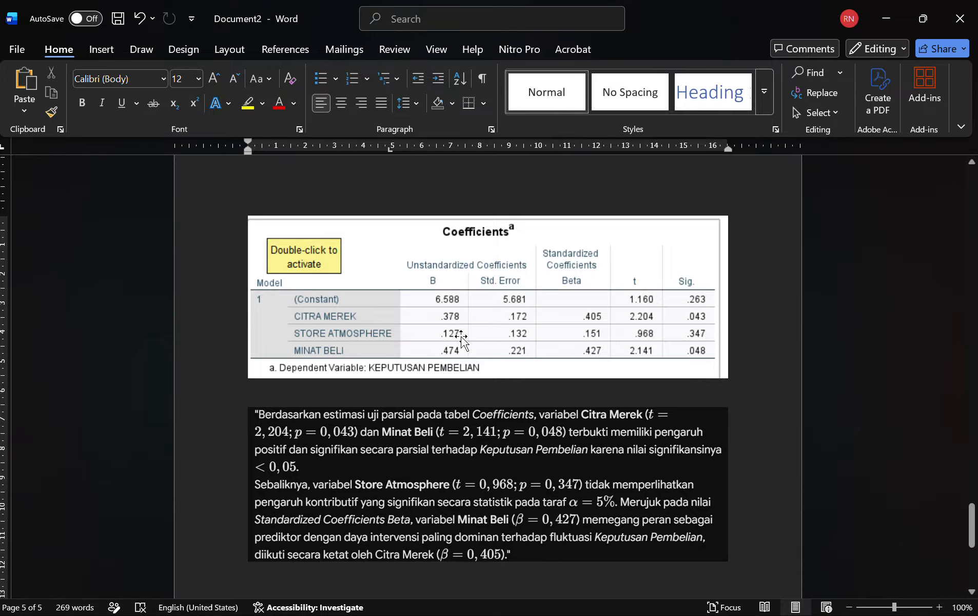
# Step: Switch to the SPSS output viewer to check the second regression's Model Summary table, and return to Document2 in Word
pyautogui.hotkey('alt', 'Tab')
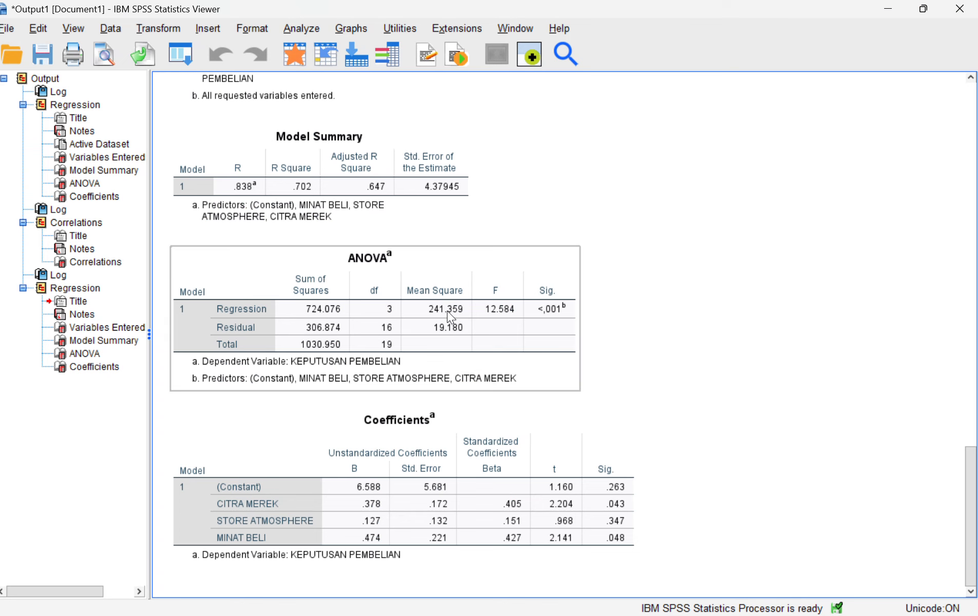
pyautogui.scroll(3, 447, 310)
pyautogui.click(326, 266)
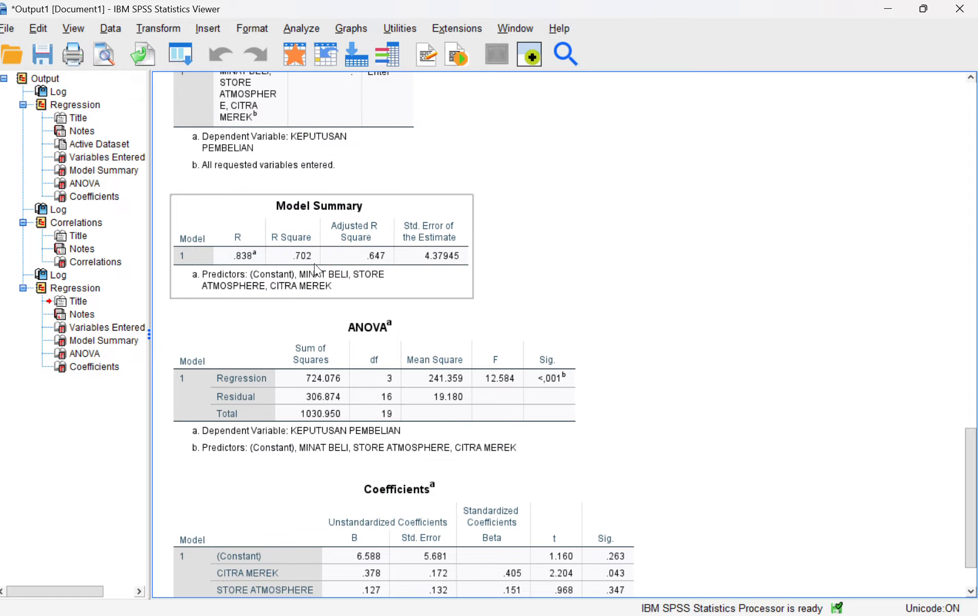
pyautogui.hotkey('alt', 'Tab')
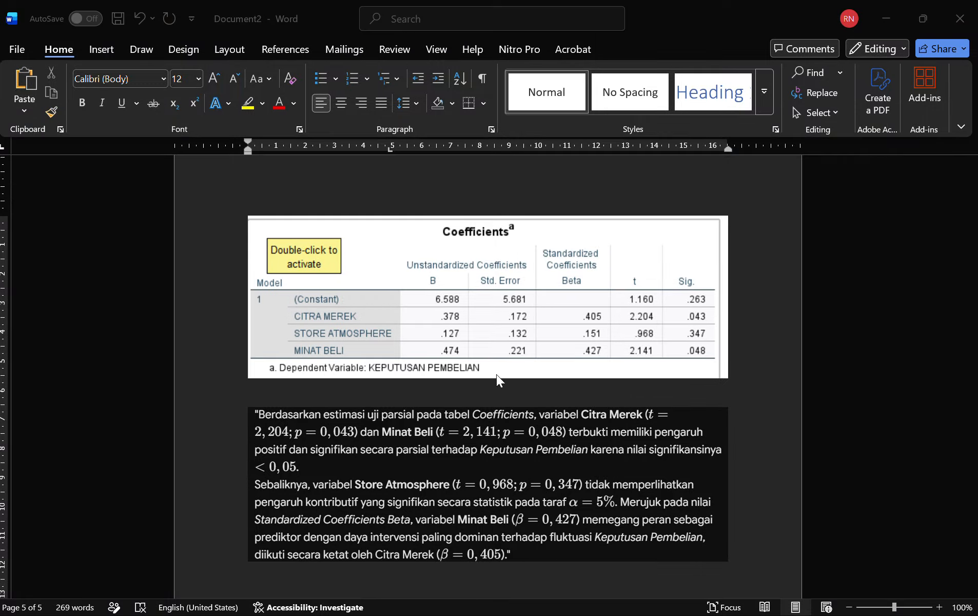
# Step: Review the Pearson correlation interpretation and the KEPUTUSAN PEMBELIAN Coefficients table with its explanation of the partial effects
pyautogui.scroll(-1, 509, 359)
pyautogui.scroll(4, 526, 341)
pyautogui.scroll(4, 524, 373)
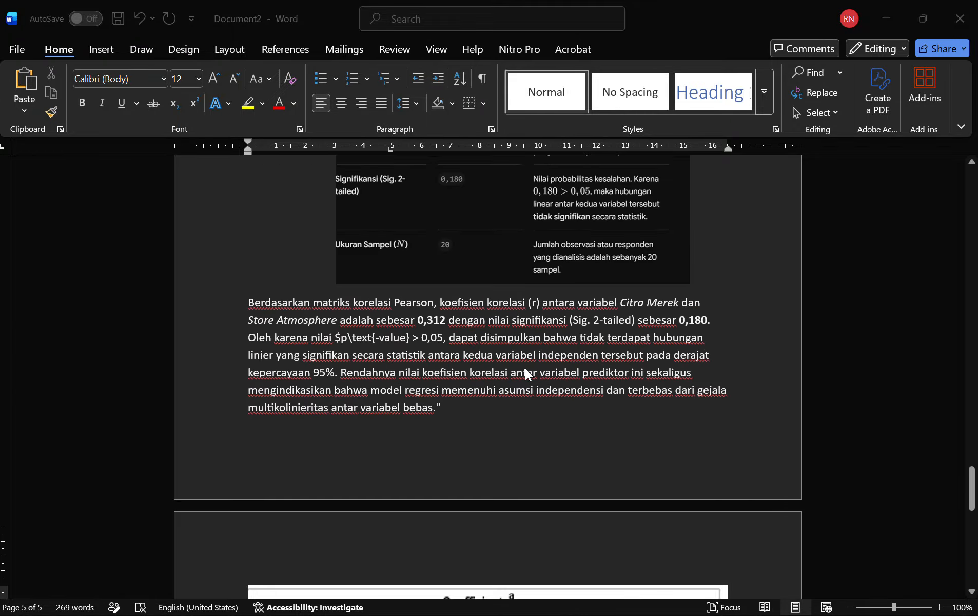
pyautogui.scroll(-4, 525, 368)
pyautogui.scroll(-5, 533, 362)
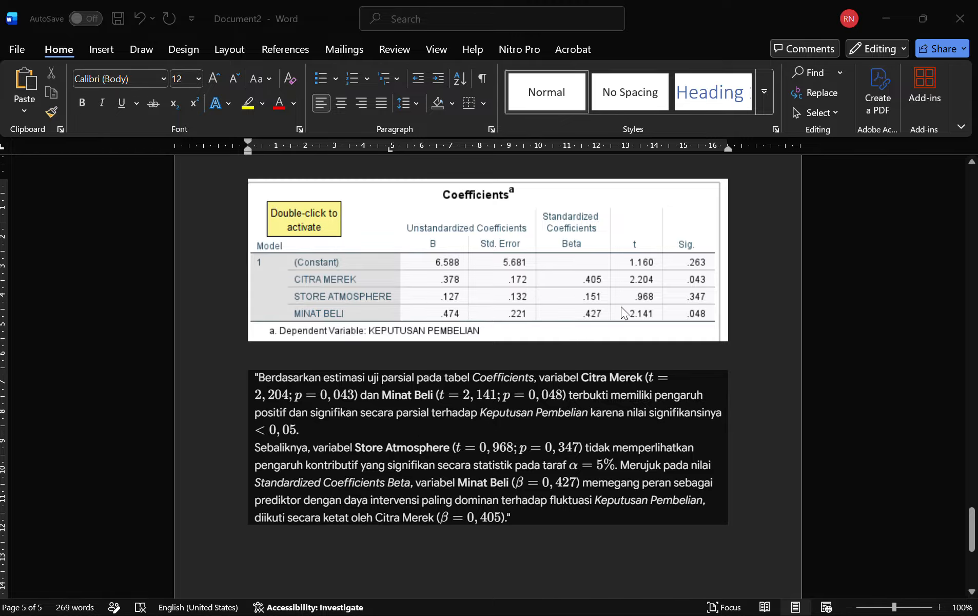
pyautogui.scroll(10, 677, 327)
pyautogui.scroll(-7, 677, 327)
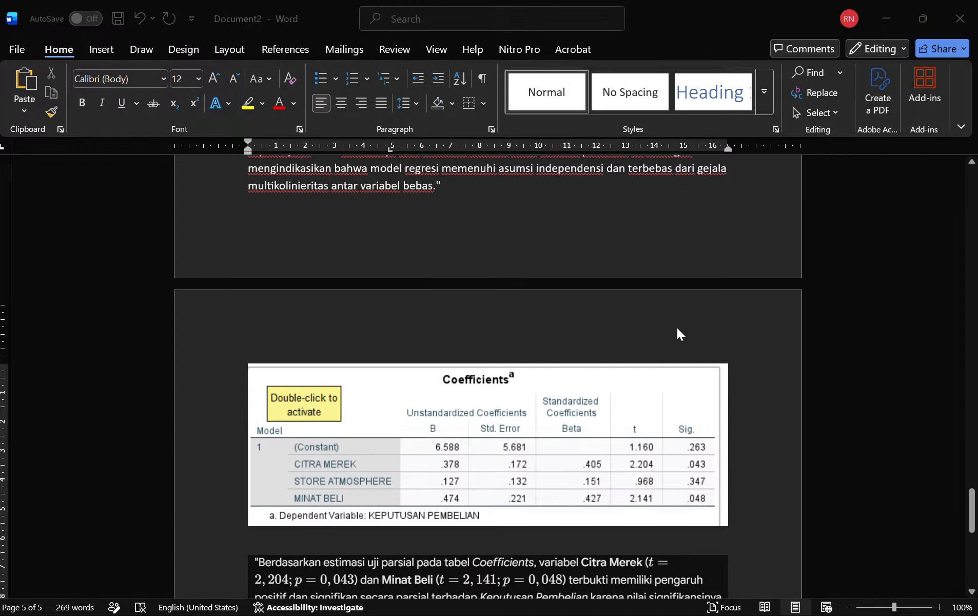
pyautogui.scroll(-1, 611, 349)
pyautogui.scroll(12, 594, 355)
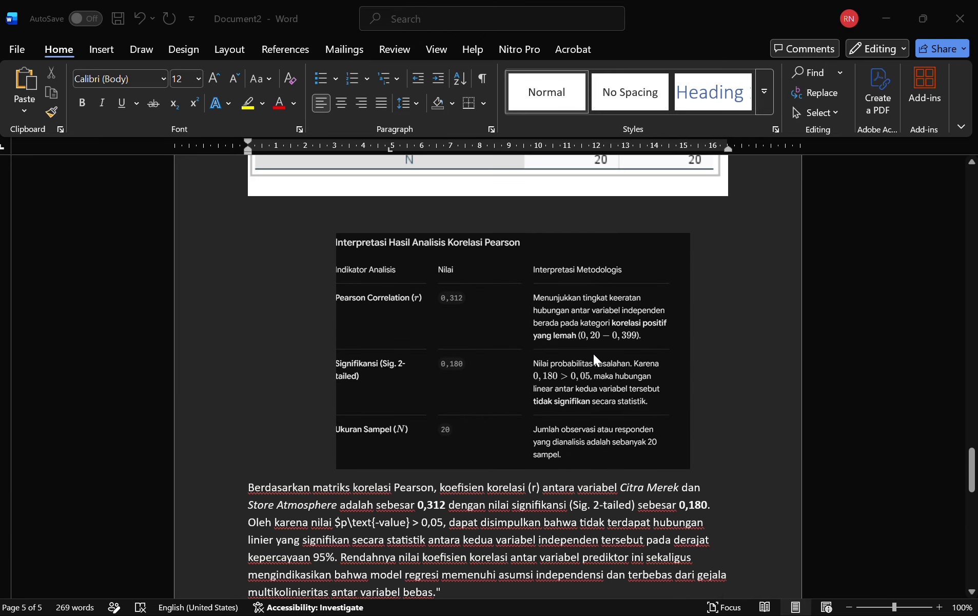
pyautogui.scroll(-15, 593, 353)
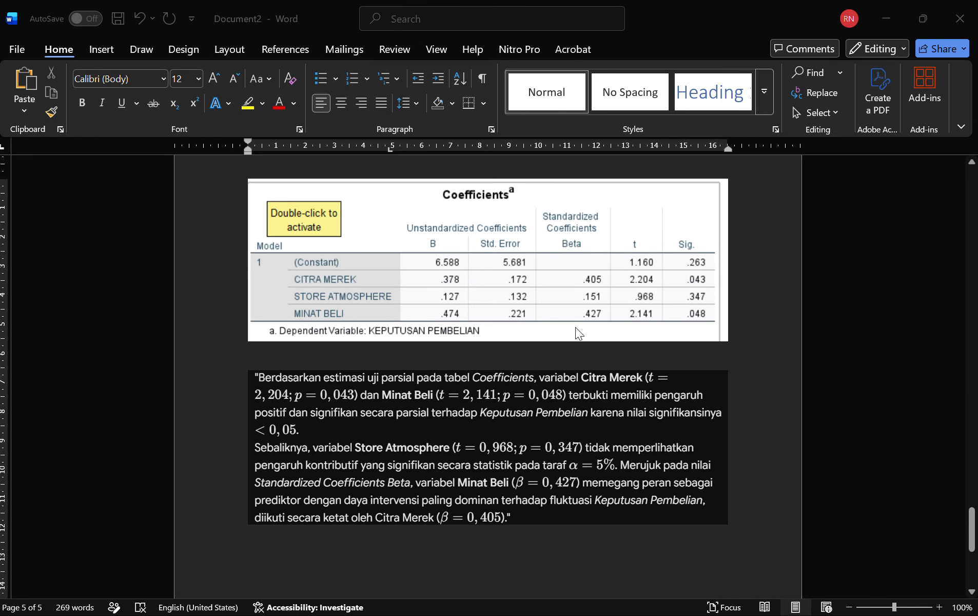
# Step: Switch to the SPSS output viewer and look back over the second regression's tables and the Correlations table
pyautogui.hotkey('alt', 'Tab')
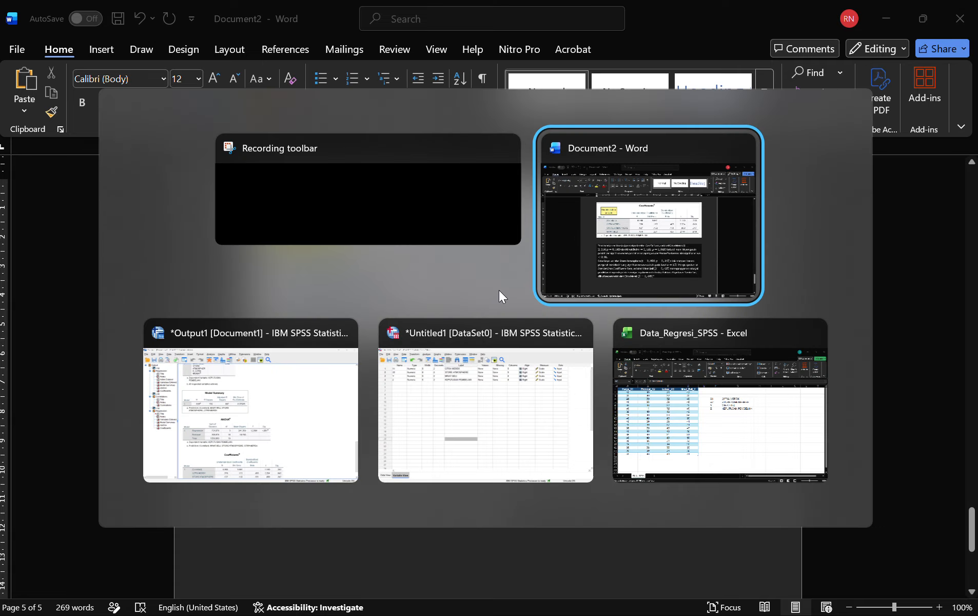
pyautogui.press('Tab')
pyautogui.scroll(-2, 535, 446)
pyautogui.scroll(6, 465, 466)
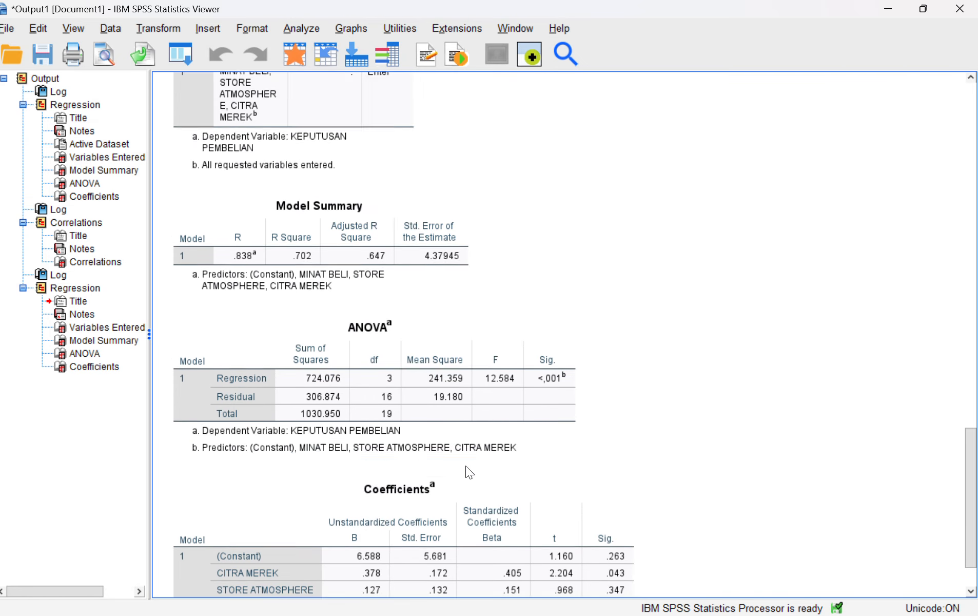
pyautogui.click(307, 420)
pyautogui.scroll(10, 483, 373)
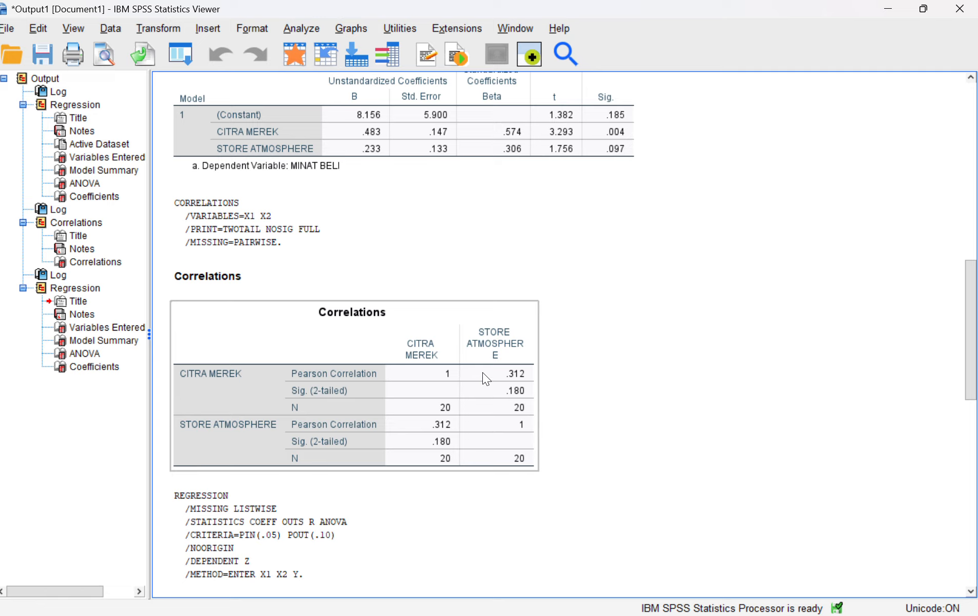
pyautogui.scroll(-6, 479, 354)
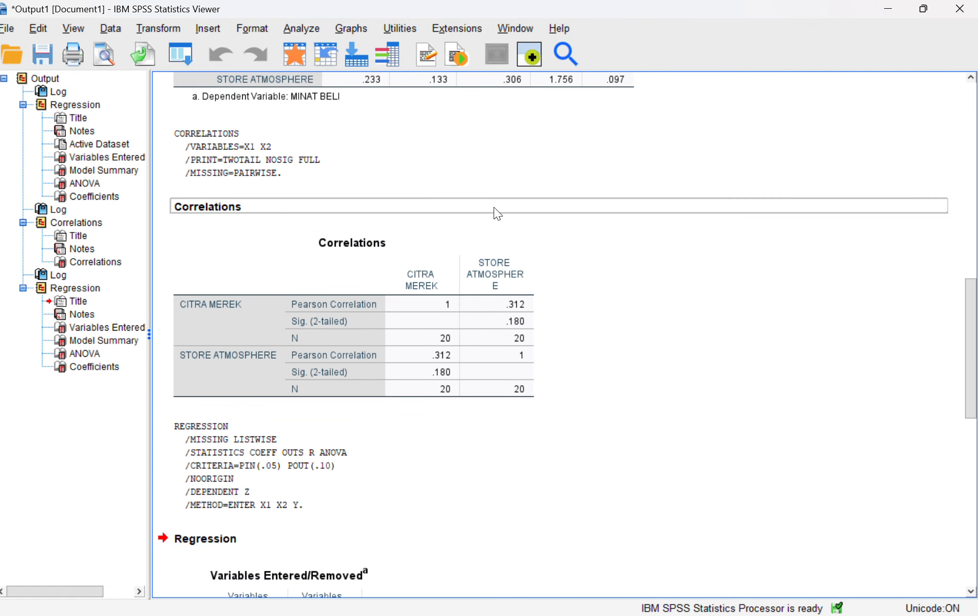